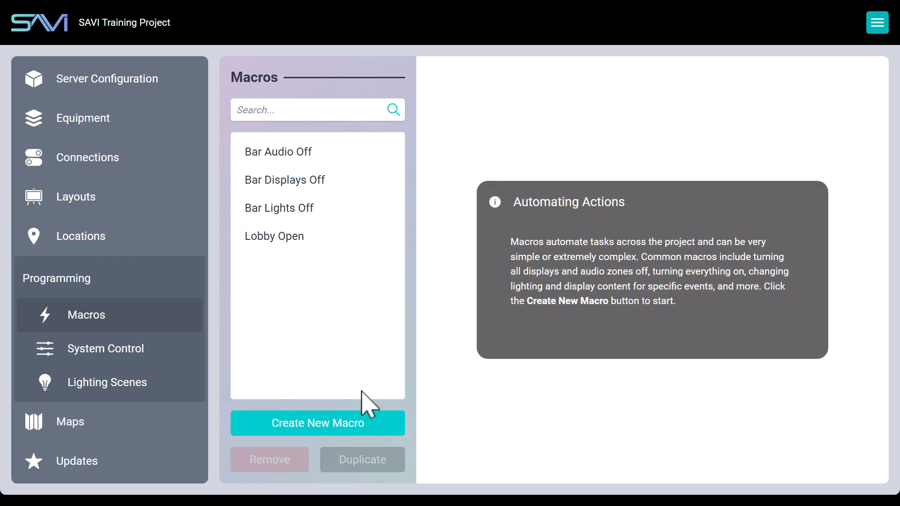
# - Create a new macro named "Bar Open"
pyautogui.click(385, 445)
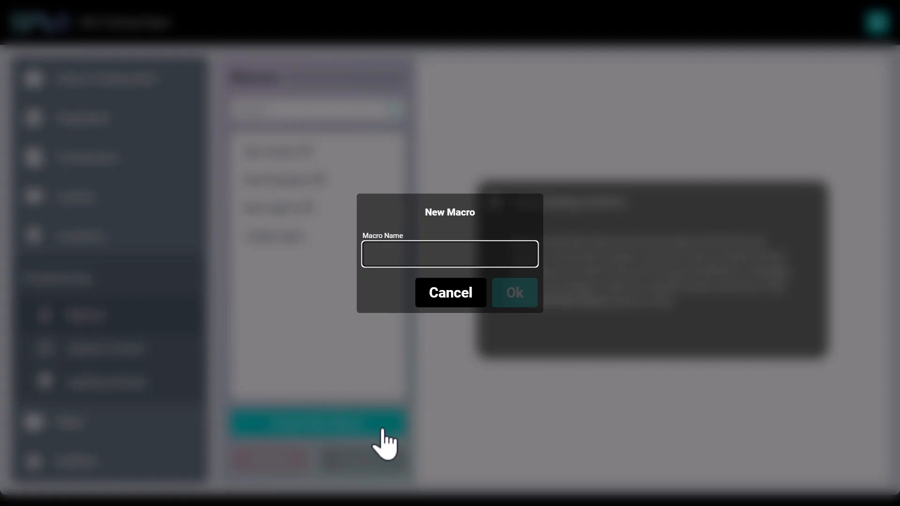
pyautogui.write('Bar Open')
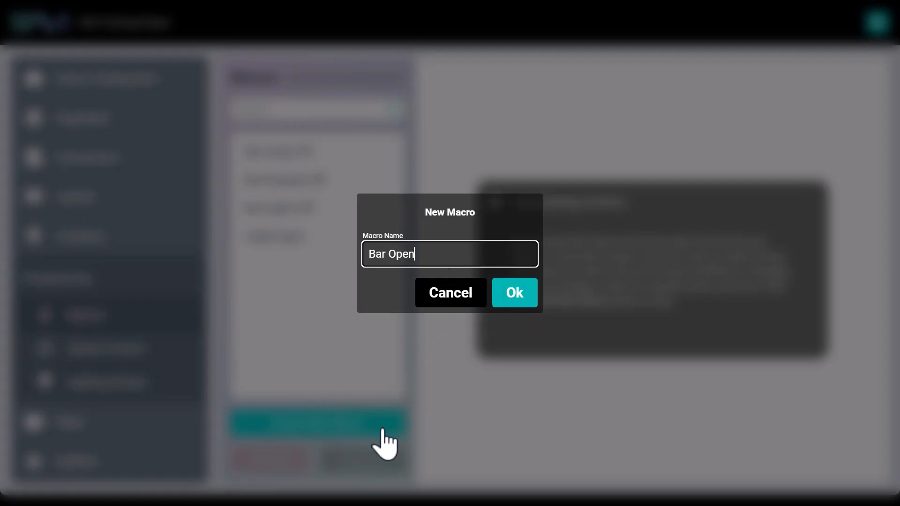
pyautogui.press('Return')
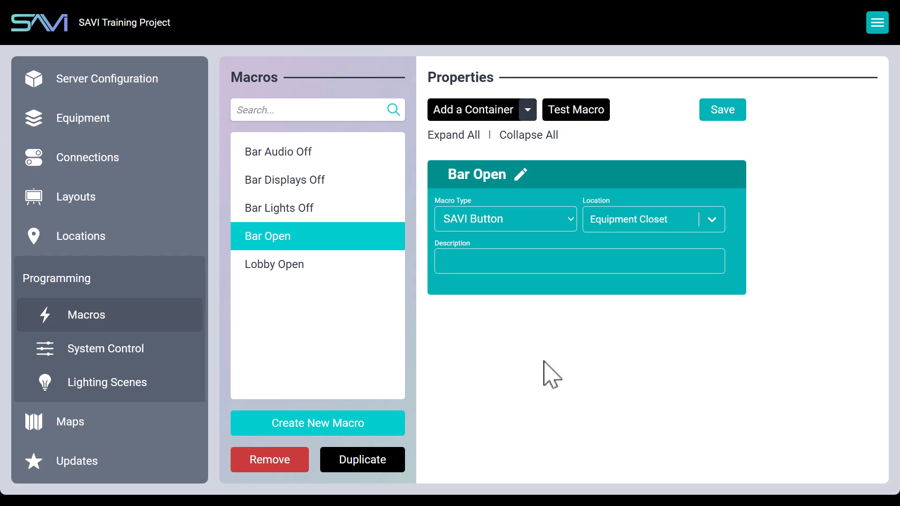
# - Set the macro's location to Bar, describe it as "Turns on all lights, audio, & displays in the bar.", and save it
pyautogui.click(665, 219)
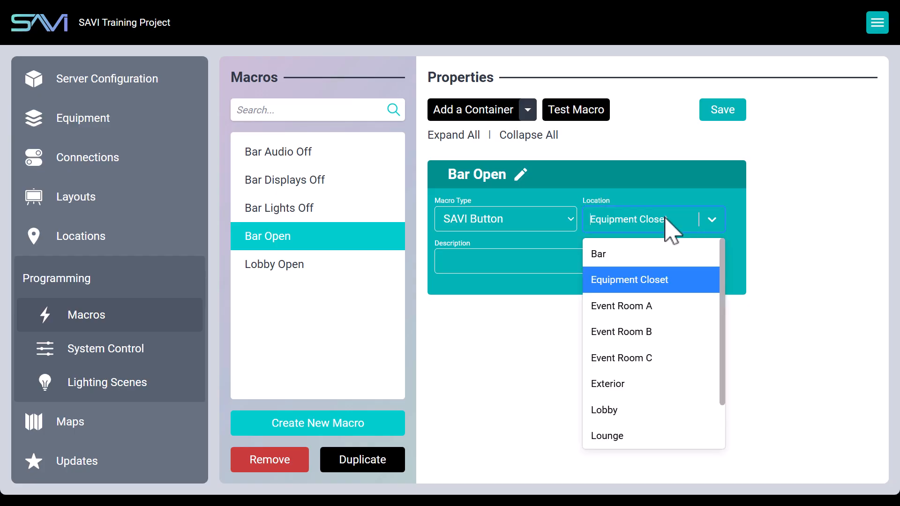
pyautogui.click(600, 254)
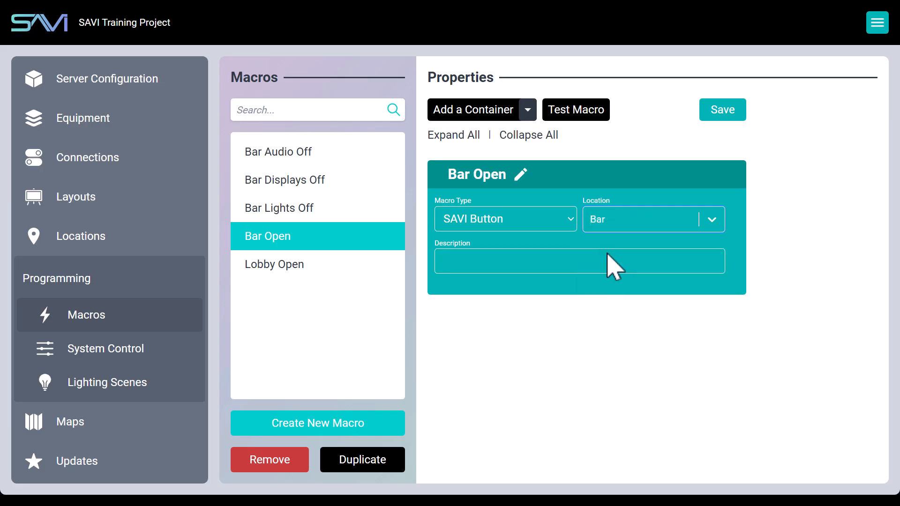
pyautogui.click(455, 261)
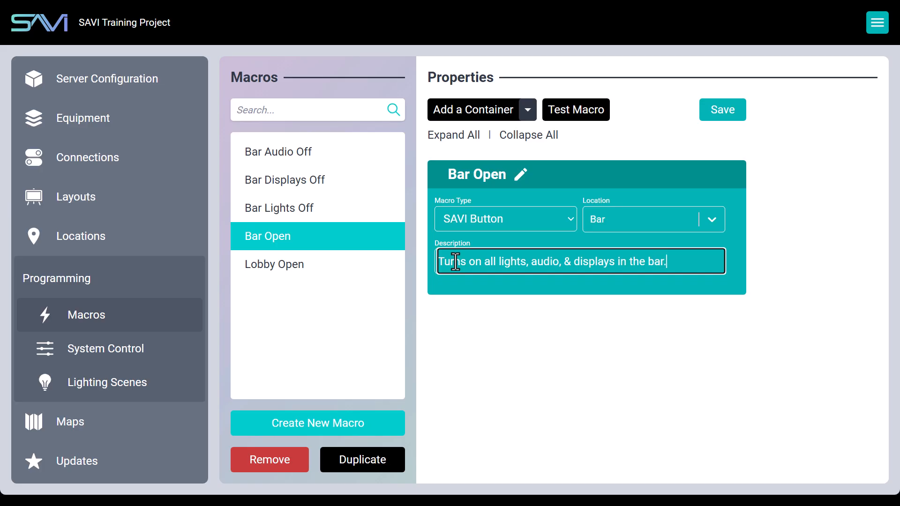
pyautogui.click(739, 110)
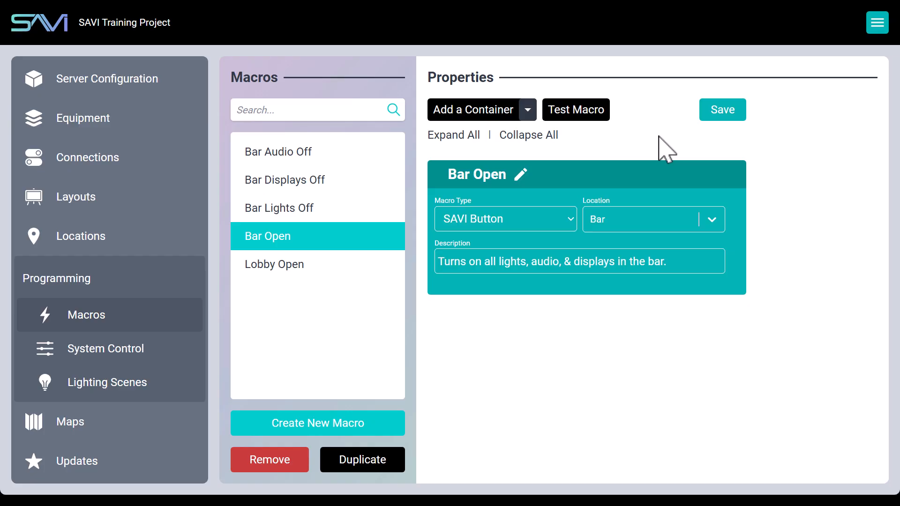
# - Add a device container to the Bar Open macro and filter its available devices by "bar"
pyautogui.click(471, 113)
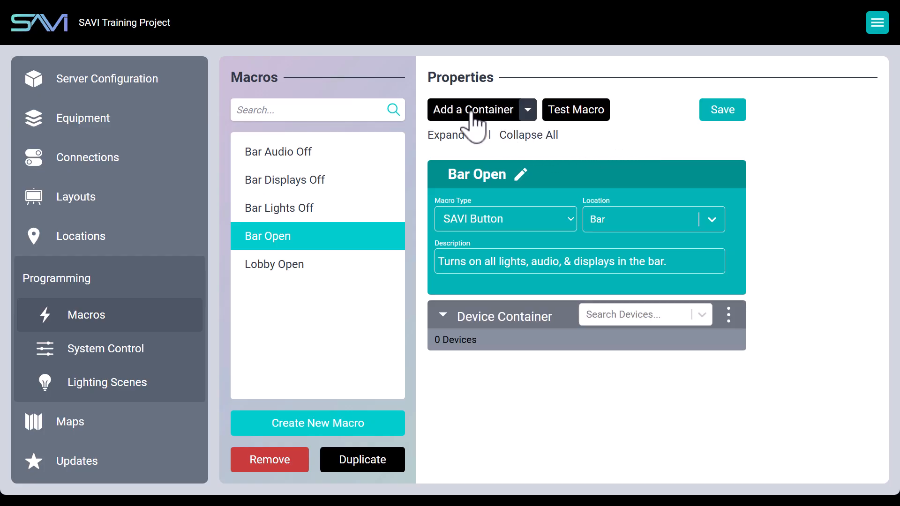
pyautogui.click(638, 317)
pyautogui.scroll(-5, 663, 398)
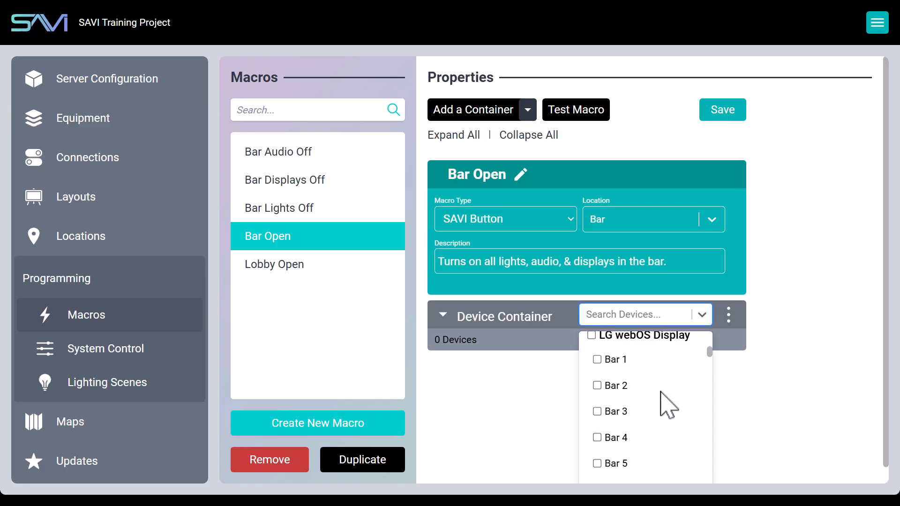
pyautogui.scroll(-6, 670, 409)
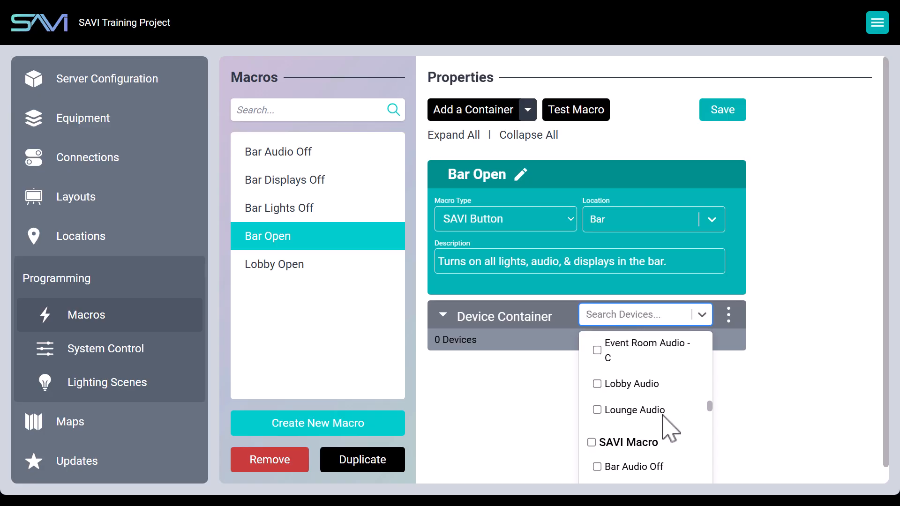
pyautogui.write('bar')
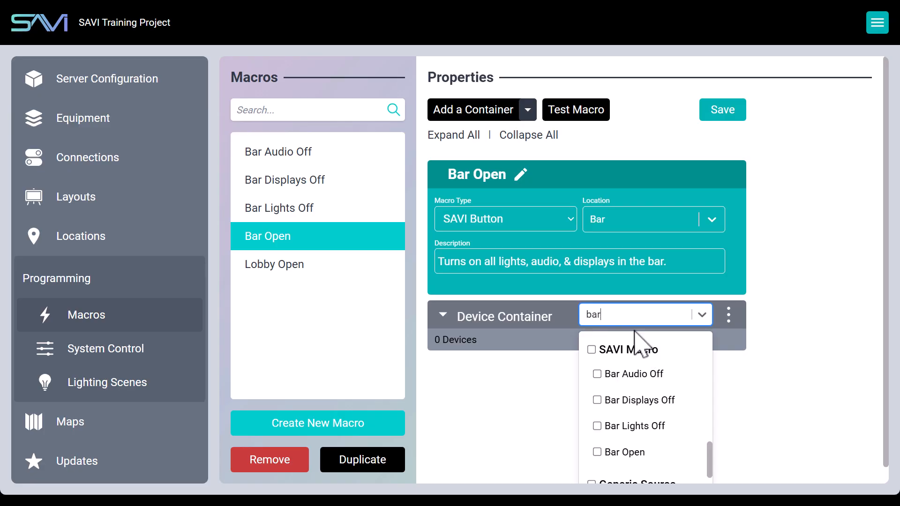
pyautogui.scroll(1, 665, 416)
pyautogui.scroll(5, 673, 429)
pyautogui.scroll(-1, 673, 429)
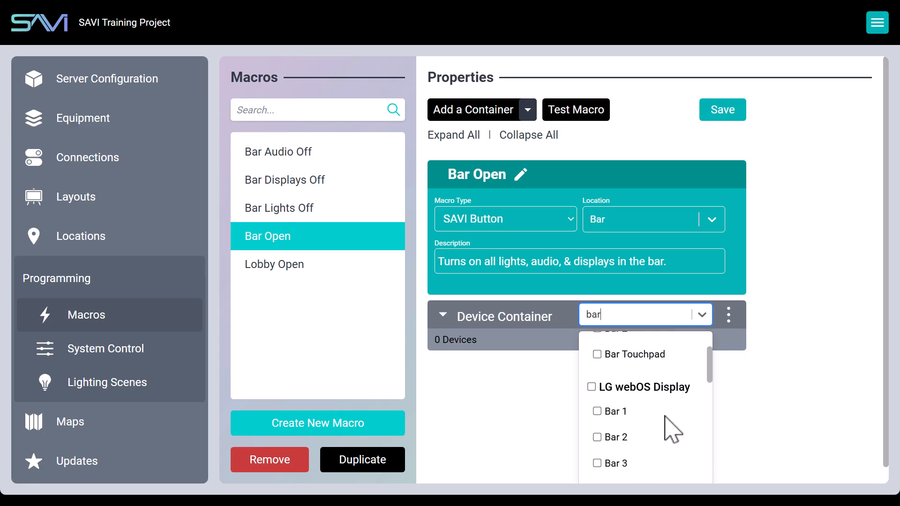
# - Select only the LG webOS displays Bar 1, Bar 3, Bar 5 and Bar 7 for the device container
pyautogui.click(636, 388)
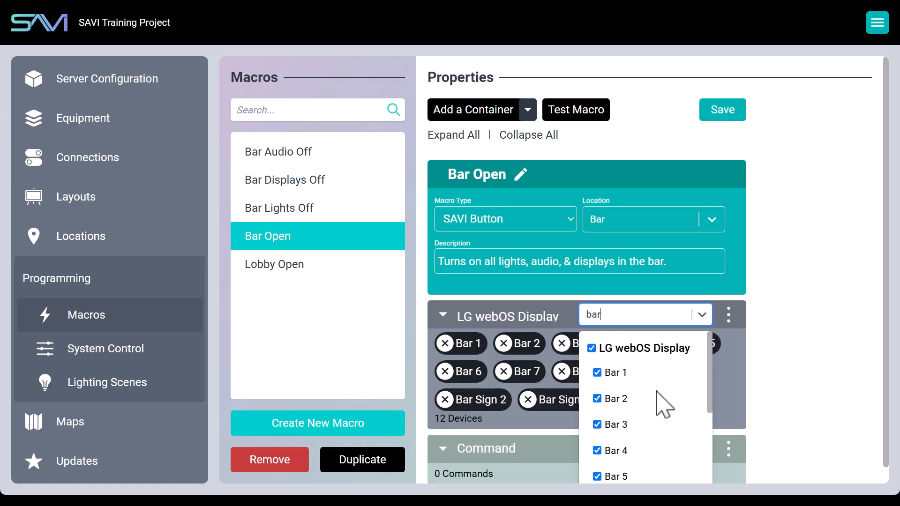
pyautogui.click(591, 349)
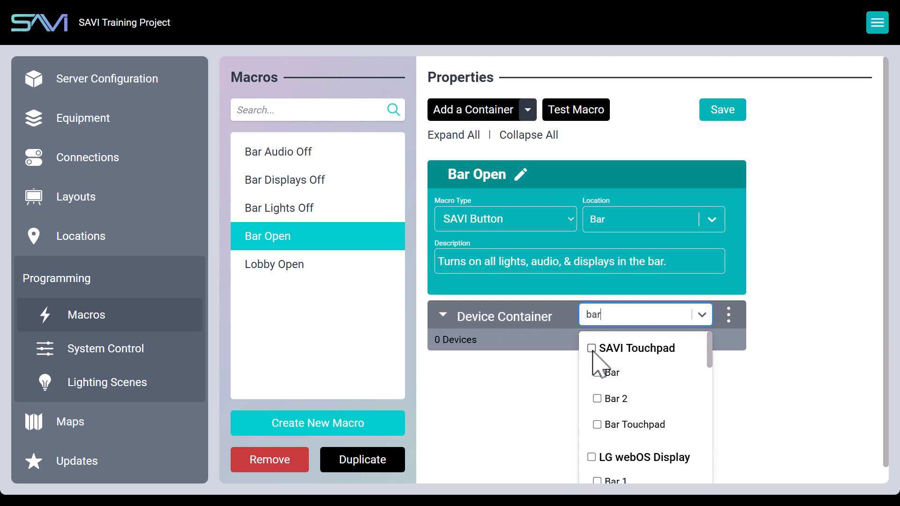
pyautogui.scroll(-2, 624, 401)
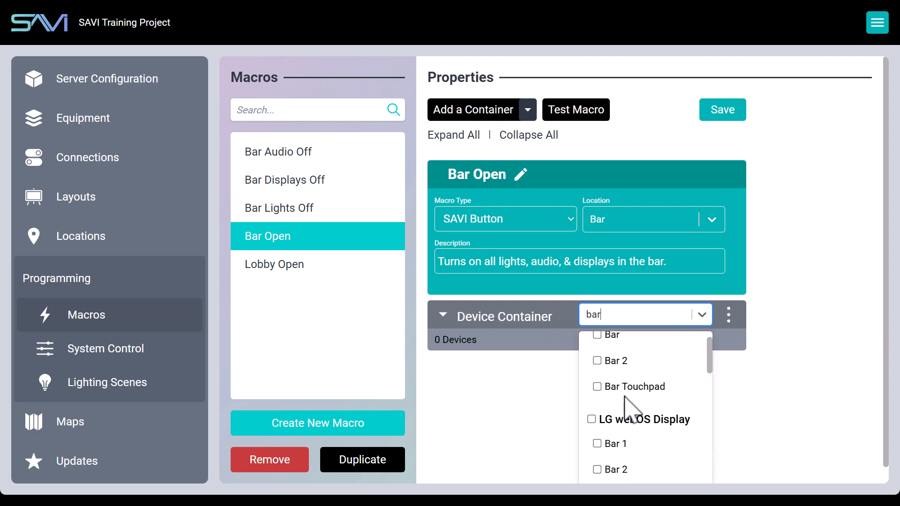
pyautogui.click(609, 411)
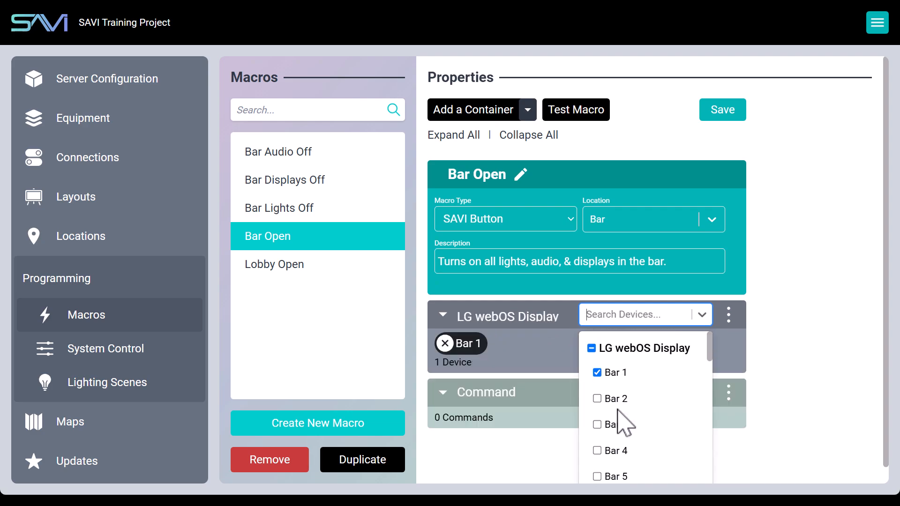
pyautogui.click(597, 425)
pyautogui.click(597, 476)
pyautogui.scroll(-2, 639, 428)
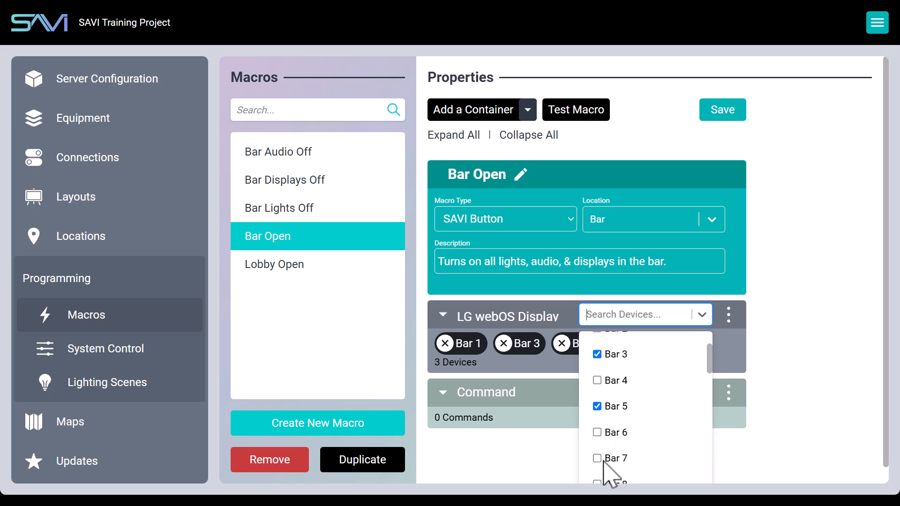
pyautogui.click(597, 459)
pyautogui.click(764, 379)
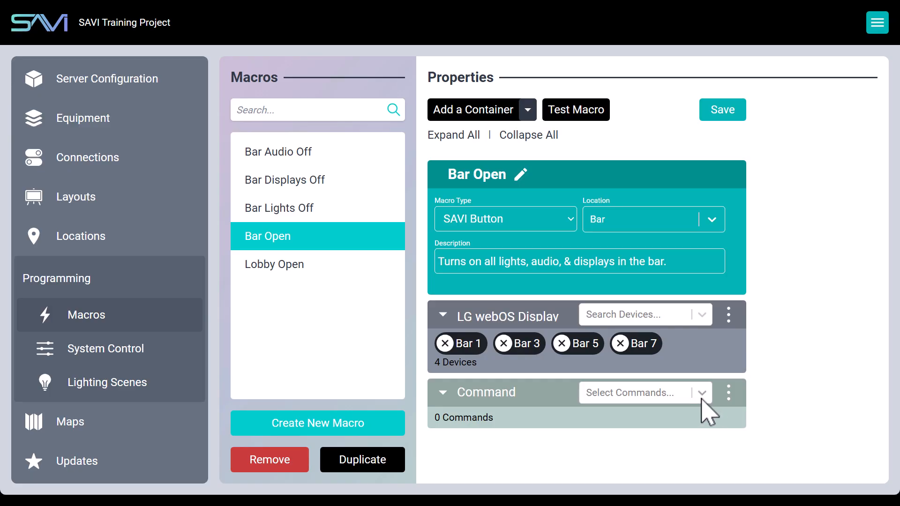
# - Search the display commands for "set" and add the setLayout command for the selected displays
pyautogui.click(669, 395)
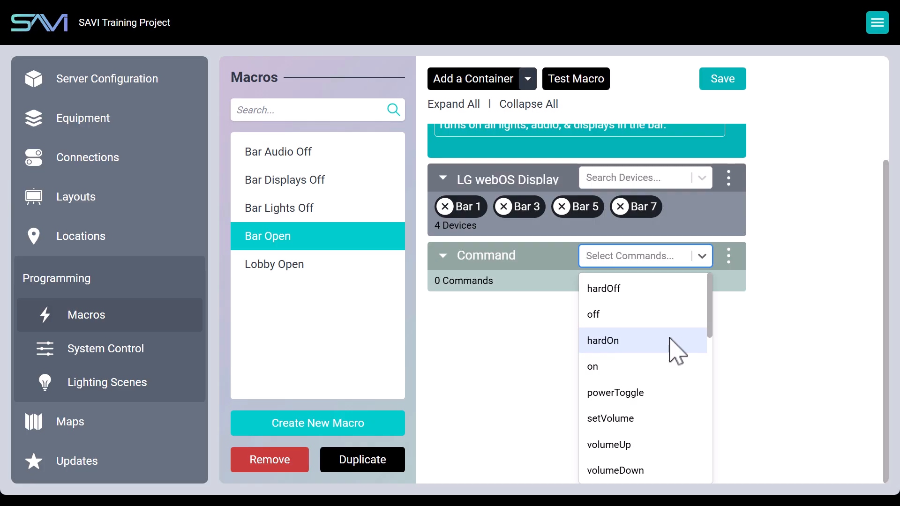
pyautogui.scroll(-9, 674, 349)
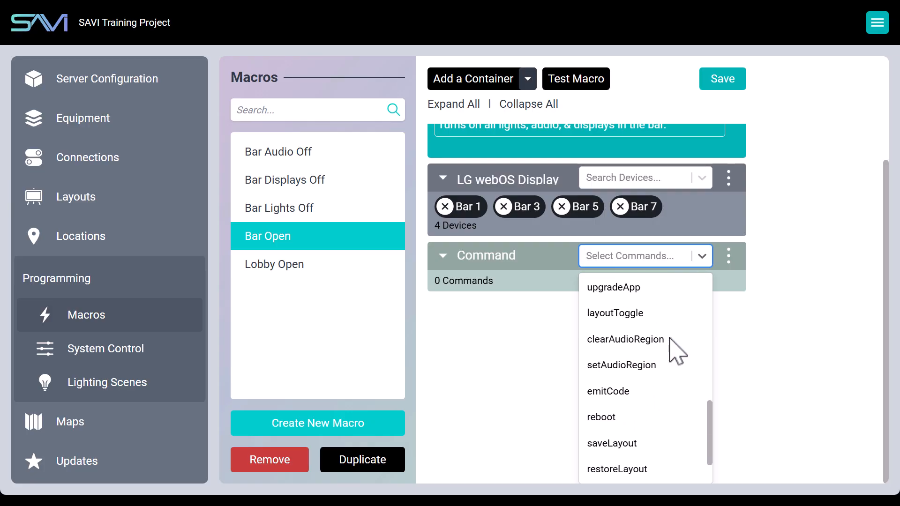
pyautogui.scroll(-1, 673, 351)
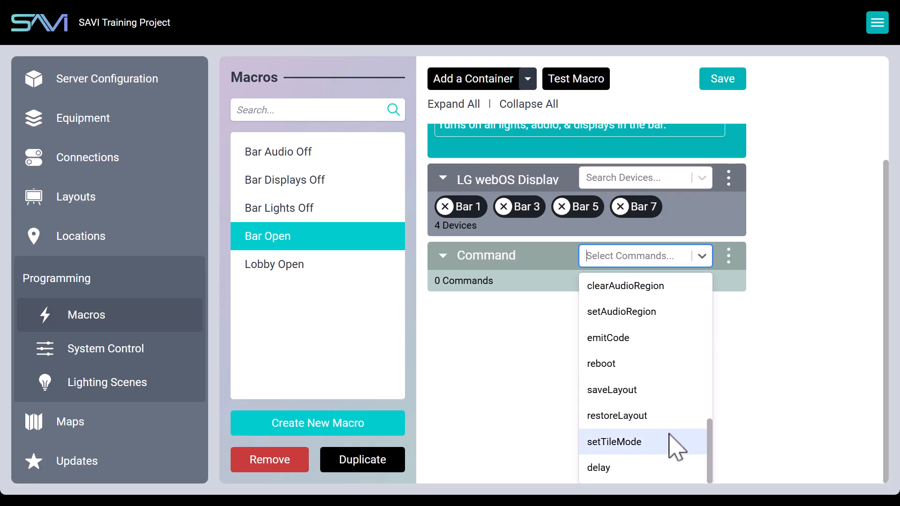
pyautogui.scroll(10, 675, 442)
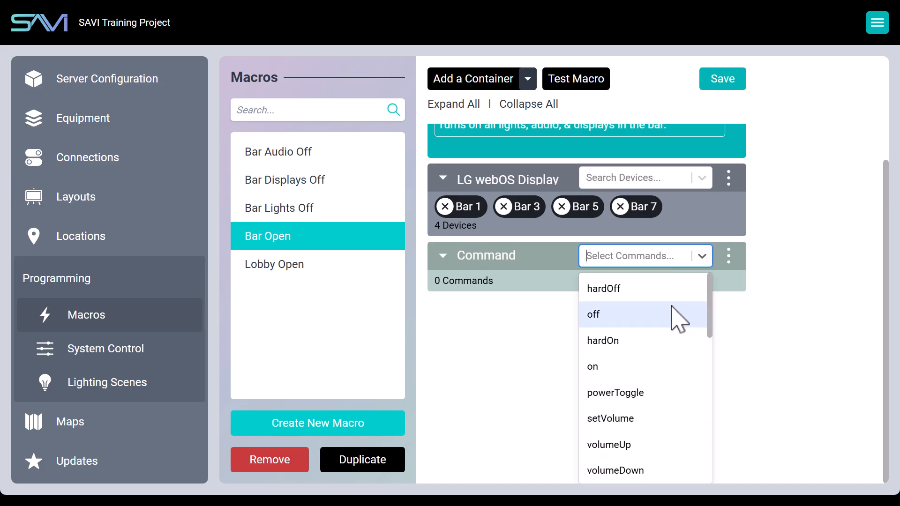
pyautogui.write('set')
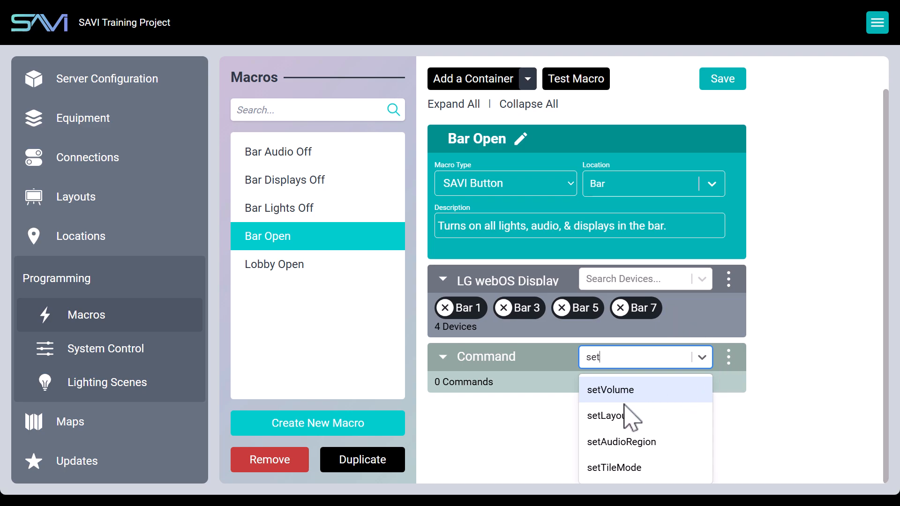
pyautogui.click(620, 416)
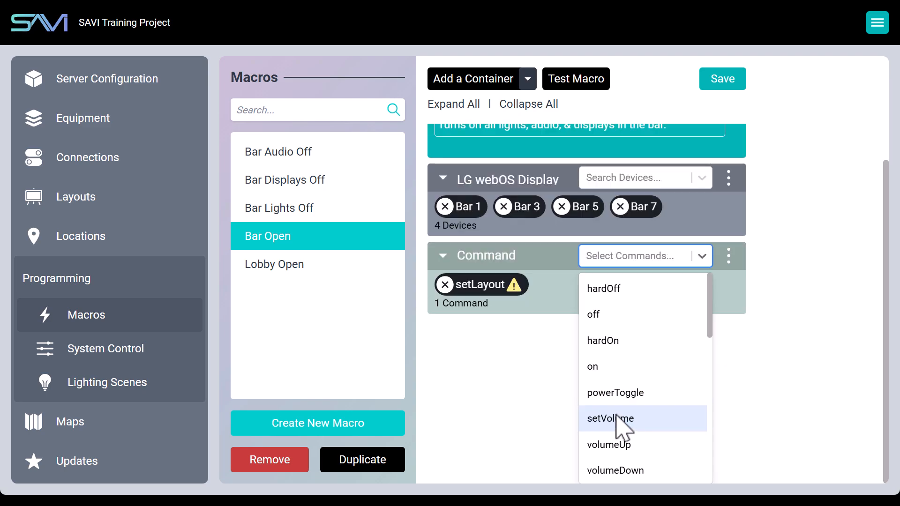
pyautogui.click(492, 398)
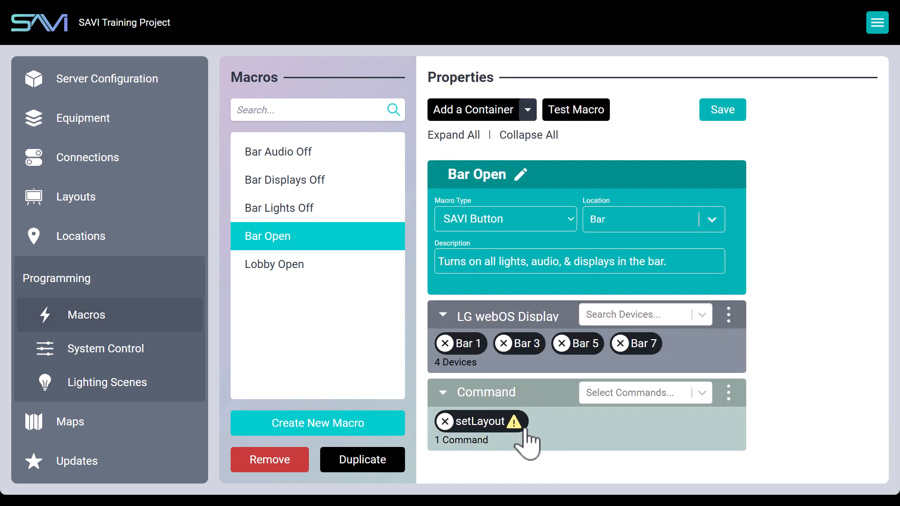
# - Set the setLayout command's layout argument to Bar L-Board
pyautogui.click(489, 426)
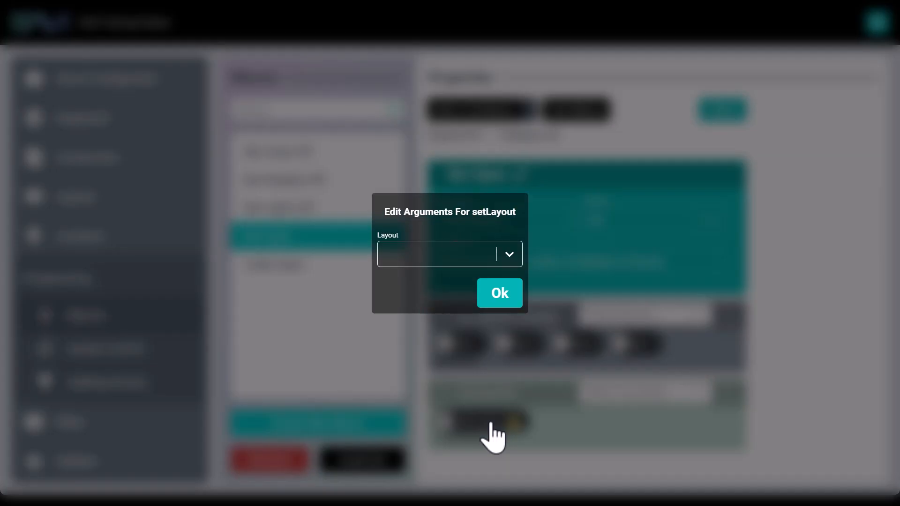
pyautogui.click(454, 255)
pyautogui.click(411, 289)
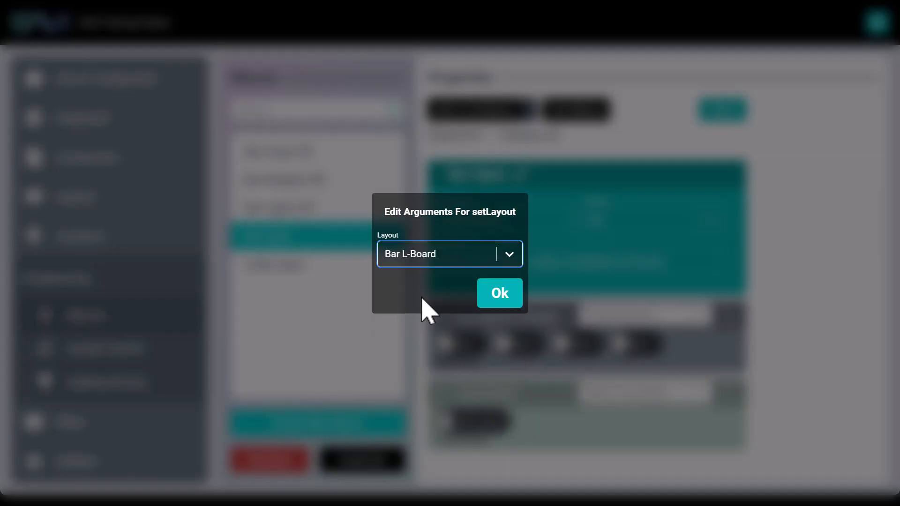
pyautogui.click(504, 295)
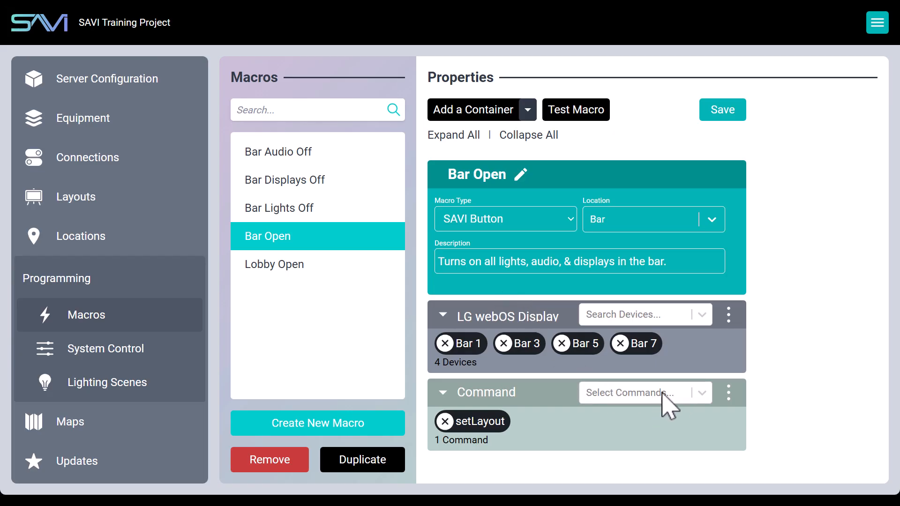
# - Add a play command after setLayout in the displays' command container
pyautogui.click(663, 394)
pyautogui.scroll(-3, 744, 424)
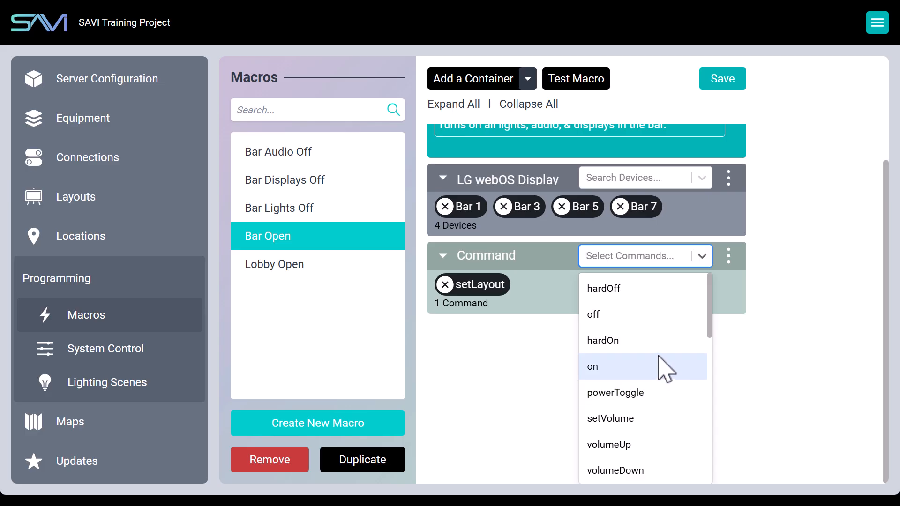
pyautogui.scroll(-2, 664, 368)
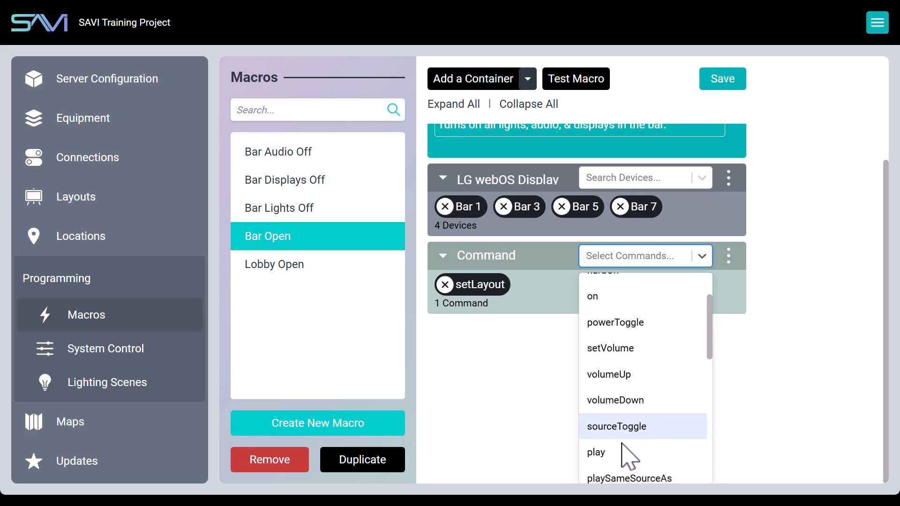
pyautogui.click(600, 453)
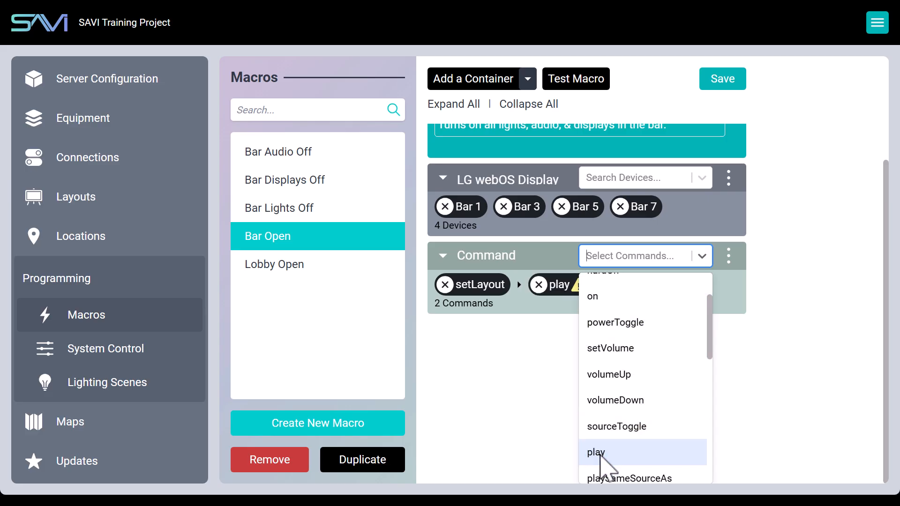
pyautogui.click(539, 410)
# - Set the play command's device argument to DirecTV 1
pyautogui.click(556, 423)
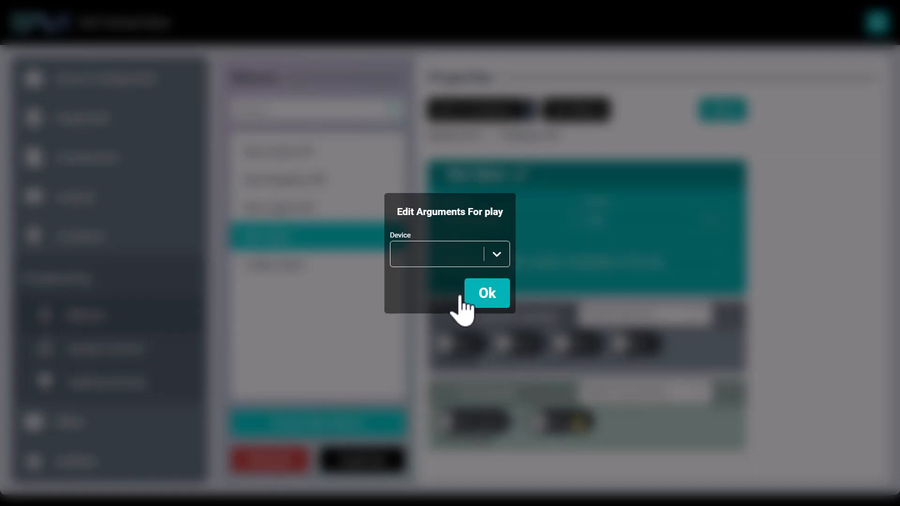
pyautogui.click(443, 258)
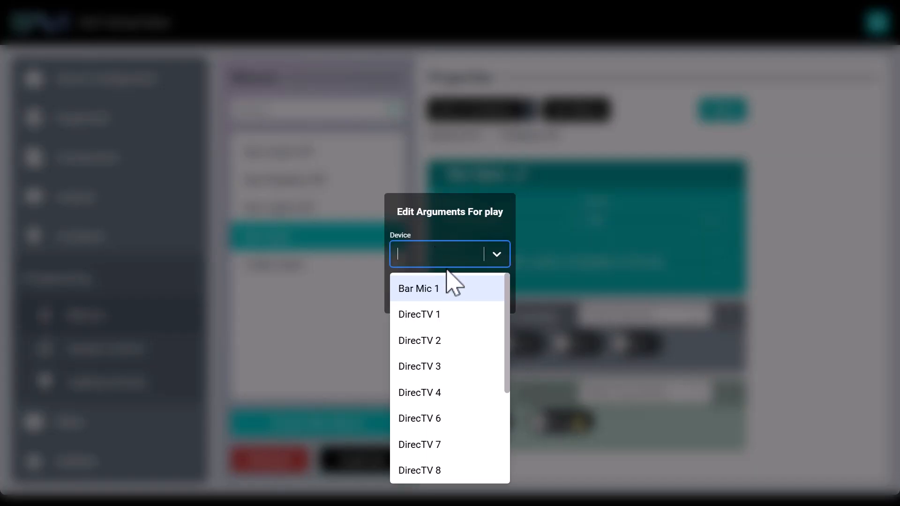
pyautogui.click(436, 315)
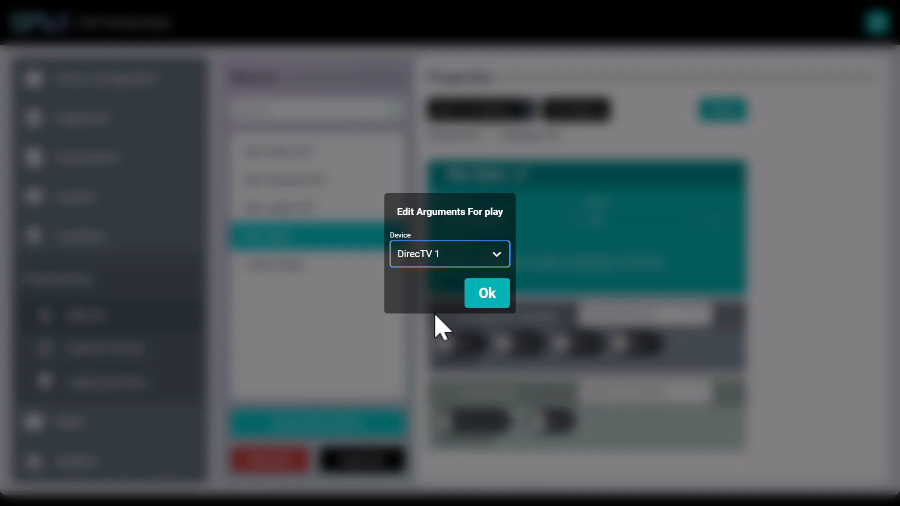
pyautogui.click(483, 295)
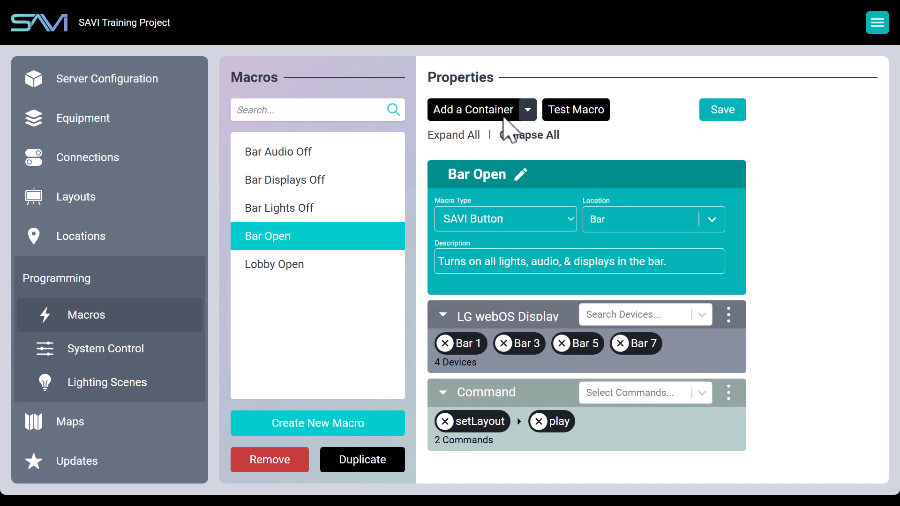
# - Add a second device container holding the LG webOS displays Bar 2, Bar 4, Bar 6 and Bar 8
pyautogui.click(489, 113)
pyautogui.scroll(-1, 731, 384)
pyautogui.click(671, 437)
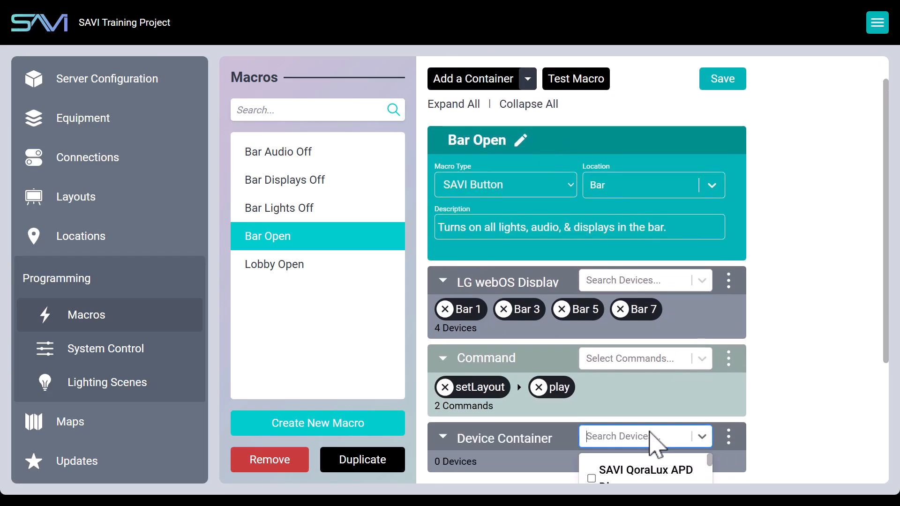
pyautogui.write('bar')
pyautogui.scroll(-1, 739, 392)
pyautogui.scroll(-3, 745, 389)
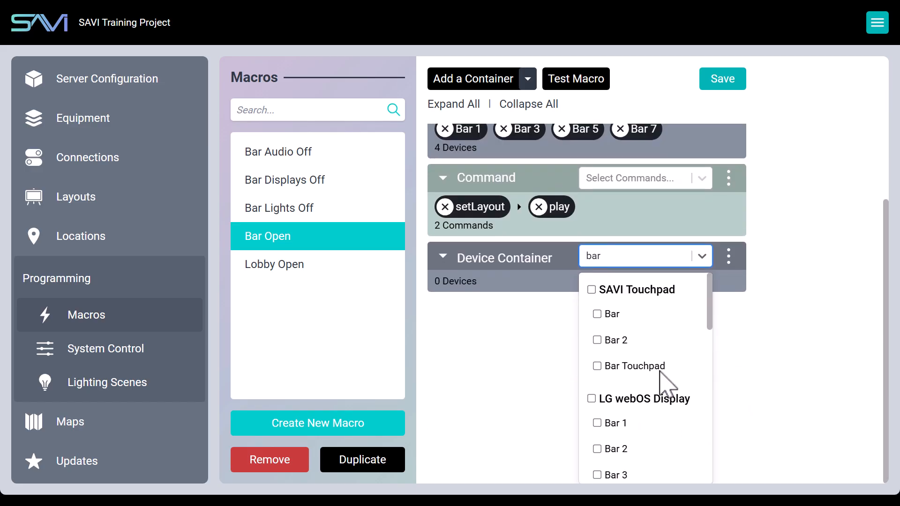
pyautogui.scroll(-3, 661, 403)
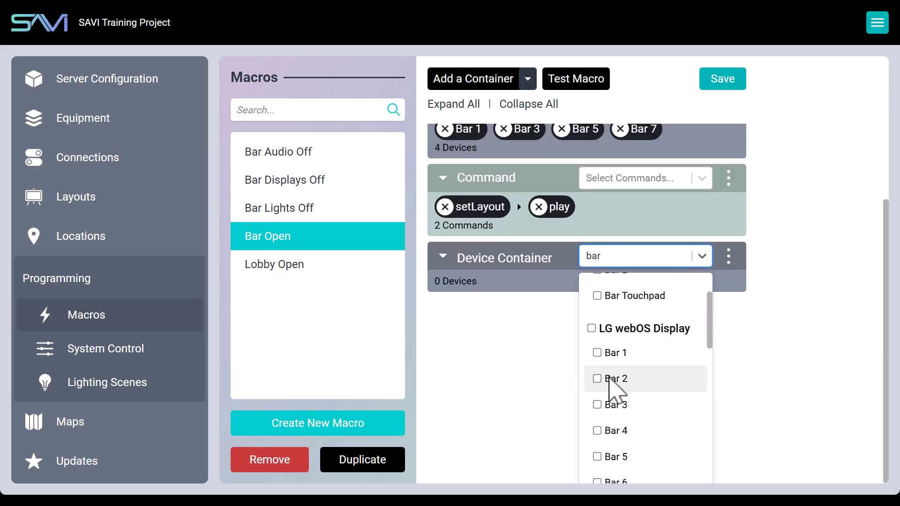
pyautogui.click(612, 380)
pyautogui.click(615, 395)
pyautogui.click(618, 445)
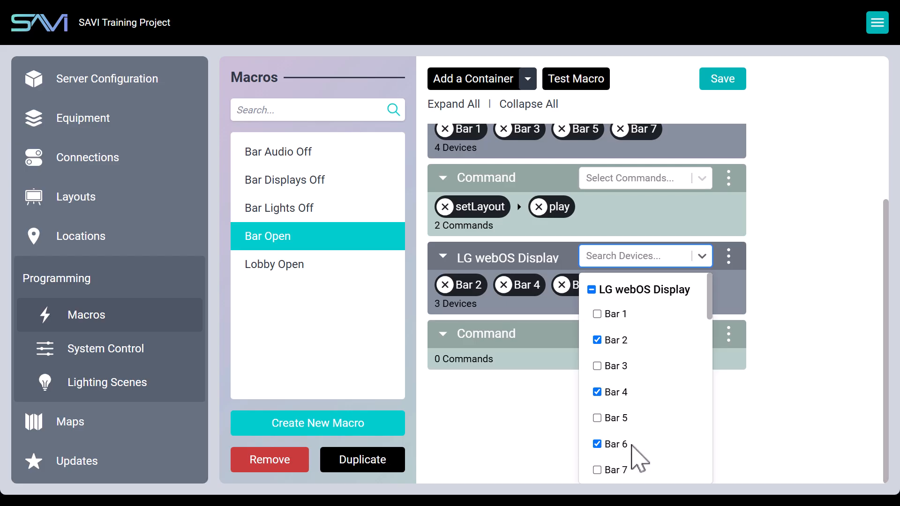
pyautogui.scroll(-2, 621, 426)
pyautogui.click(621, 426)
pyautogui.click(759, 418)
# - Add the setLayout command to the command container of the even-numbered bar displays
pyautogui.click(656, 436)
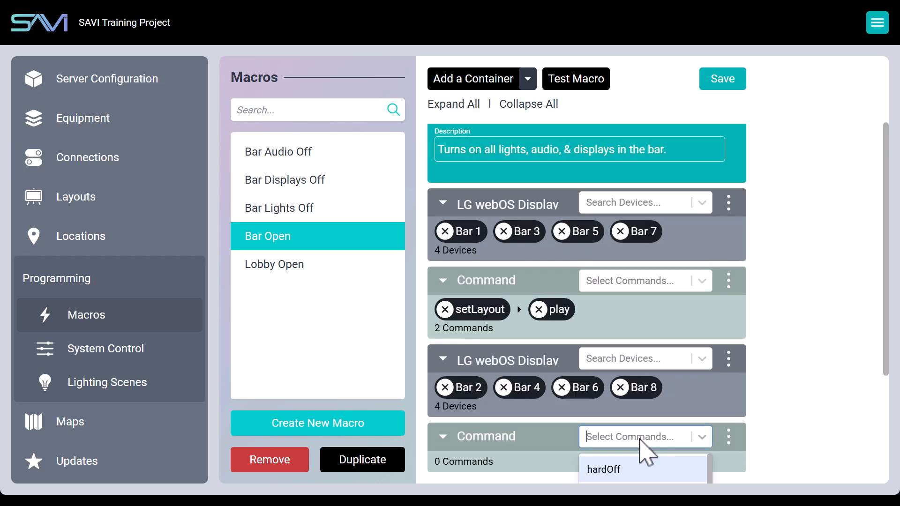
pyautogui.write('set')
pyautogui.scroll(-1, 792, 403)
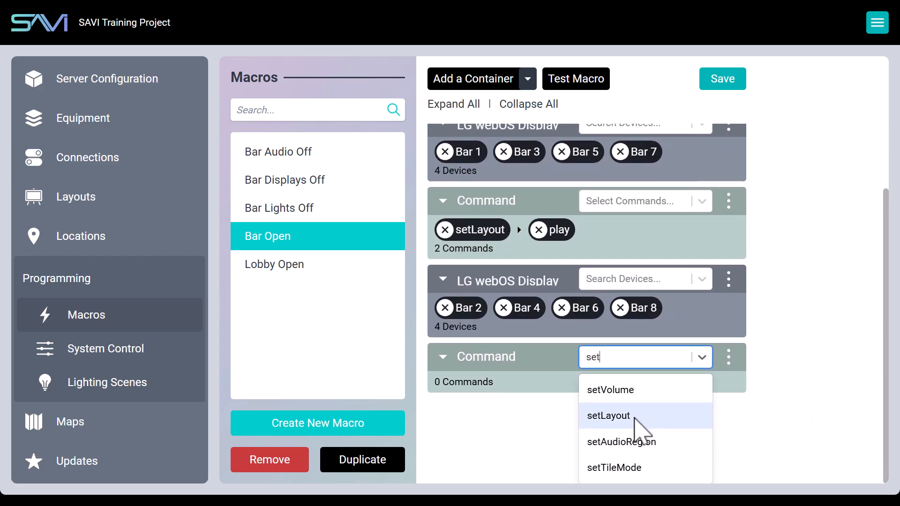
pyautogui.click(634, 418)
pyautogui.click(506, 390)
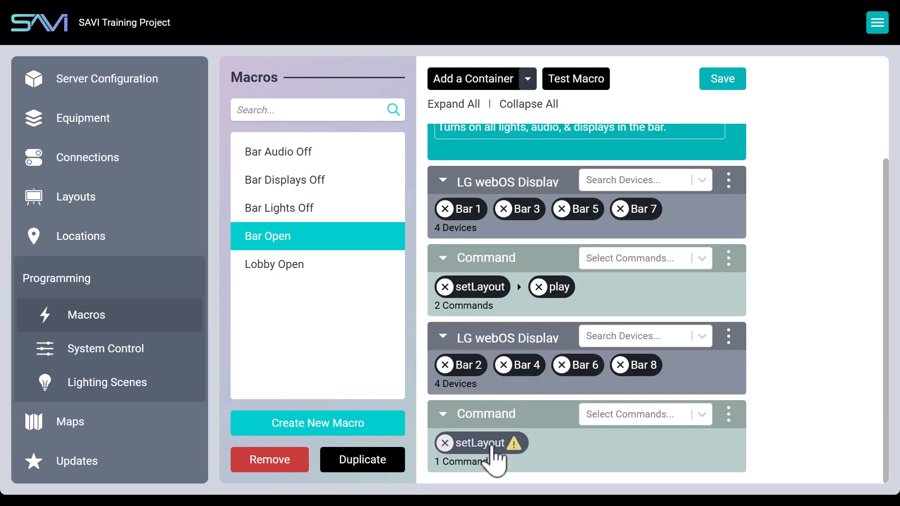
# - Set the layout argument of the even-numbered displays' setLayout command to Fullscreen
pyautogui.click(488, 444)
pyautogui.click(450, 263)
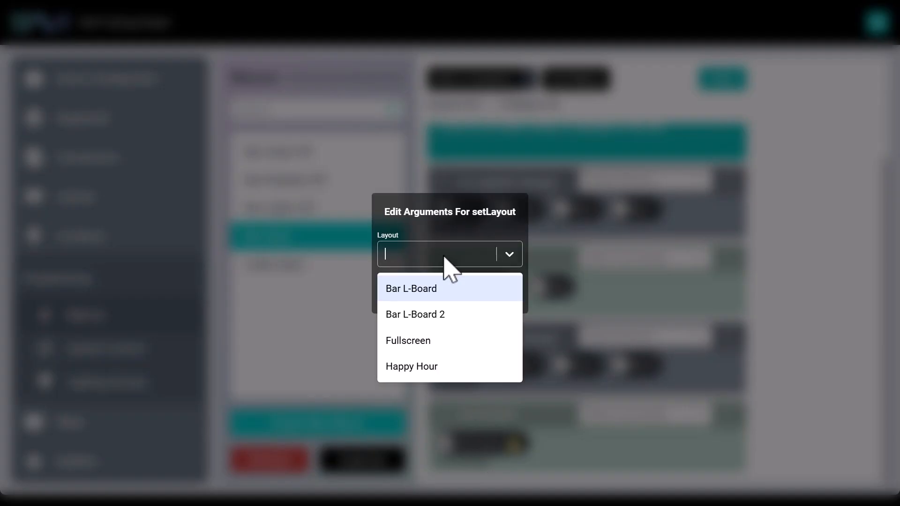
pyautogui.click(444, 342)
pyautogui.click(498, 298)
# - Add a play command after setLayout for the even-numbered bar displays
pyautogui.click(629, 419)
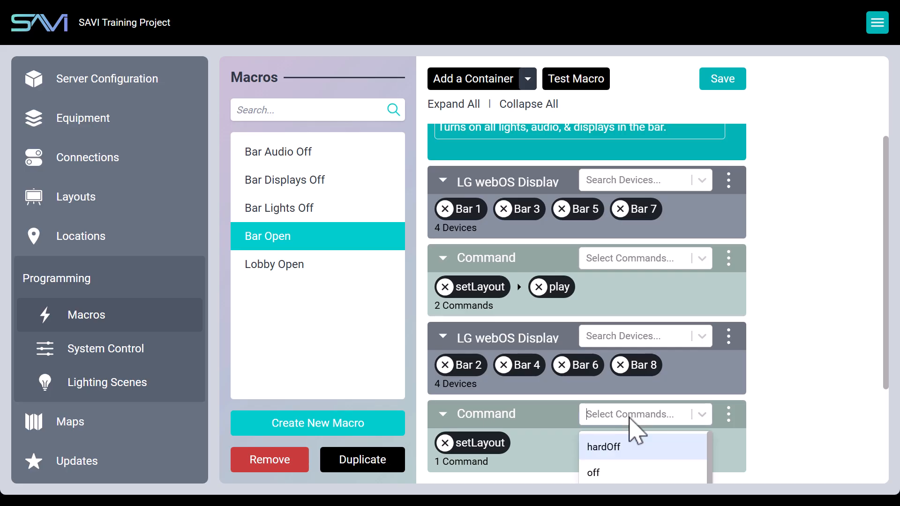
pyautogui.write('pla')
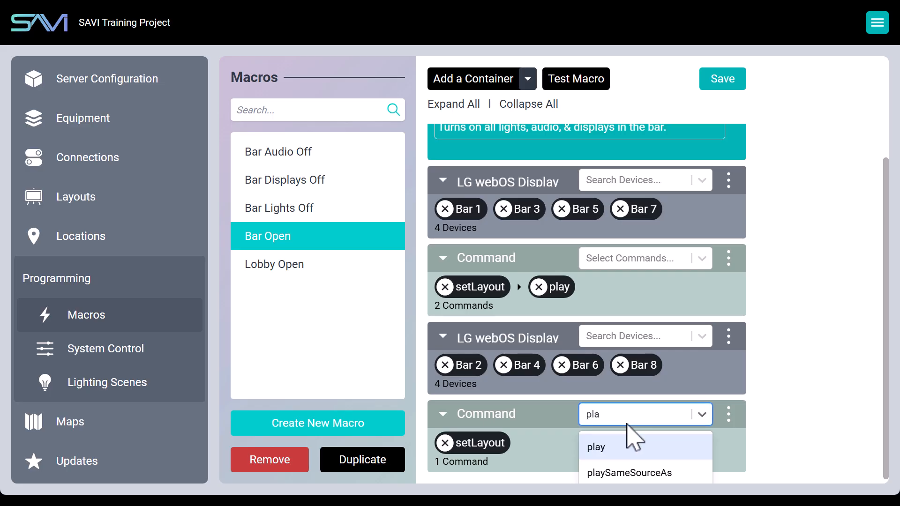
pyautogui.click(604, 450)
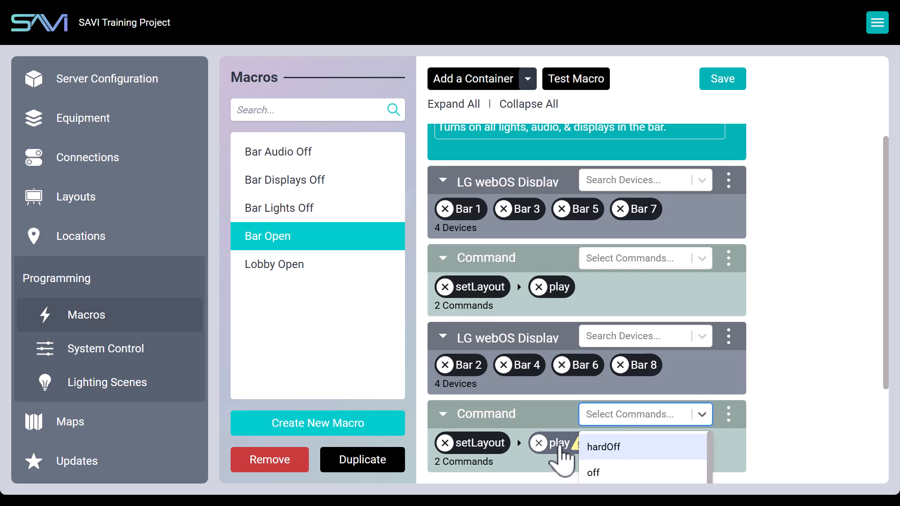
# - Set the new play command's device argument to DirecTV 2 and save the macro
pyautogui.click(560, 456)
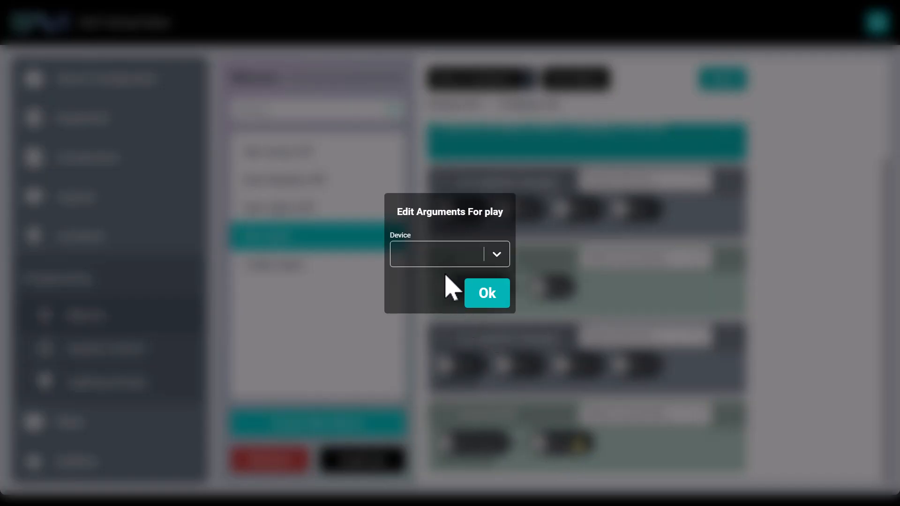
pyautogui.click(444, 254)
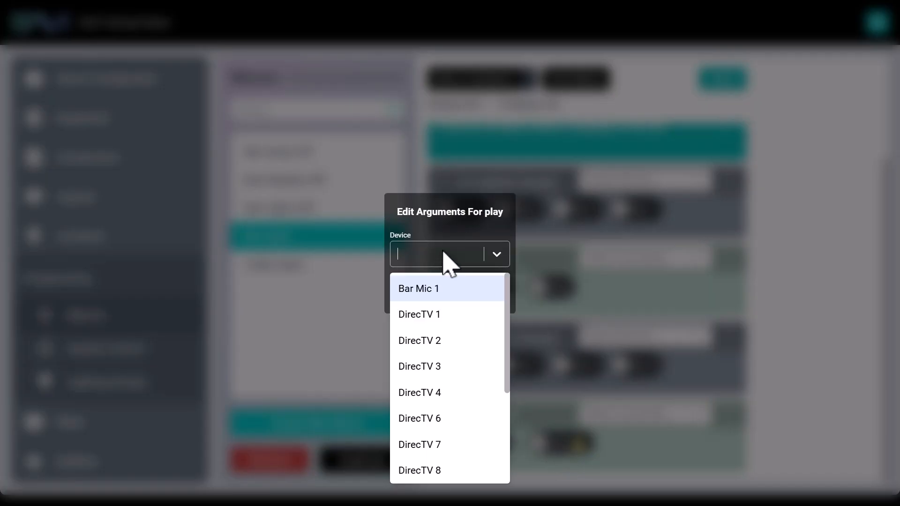
pyautogui.click(439, 341)
pyautogui.click(487, 293)
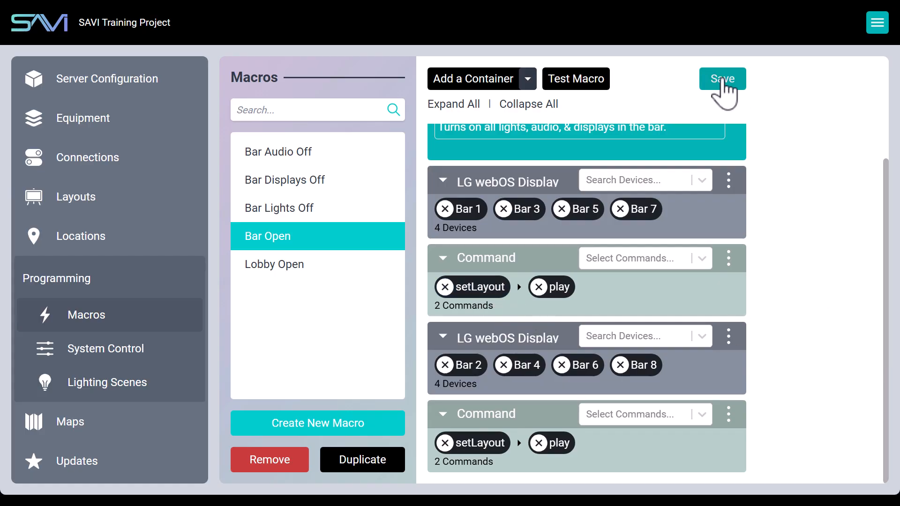
pyautogui.click(723, 81)
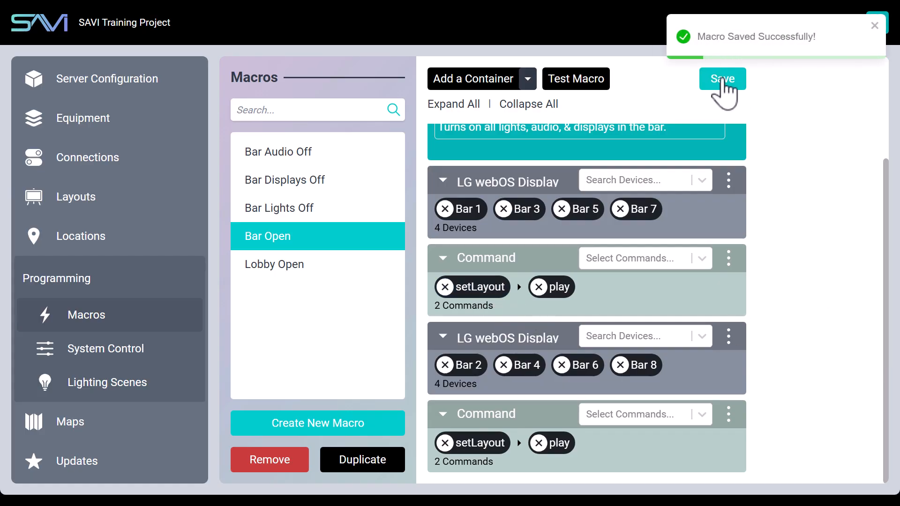
# - Add another device container to the macro and assign the Bar Audio audio zone to it
pyautogui.scroll(3, 797, 281)
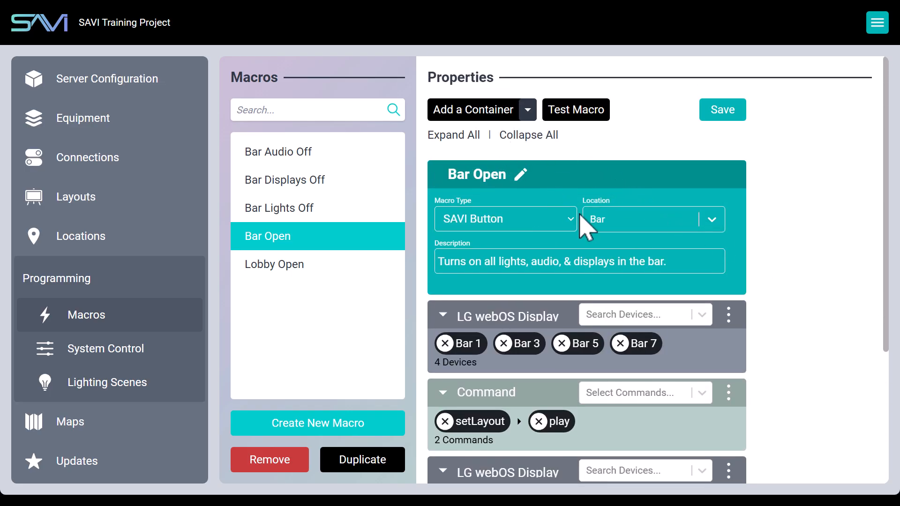
pyautogui.scroll(-4, 708, 328)
pyautogui.click(643, 439)
pyautogui.write('ba')
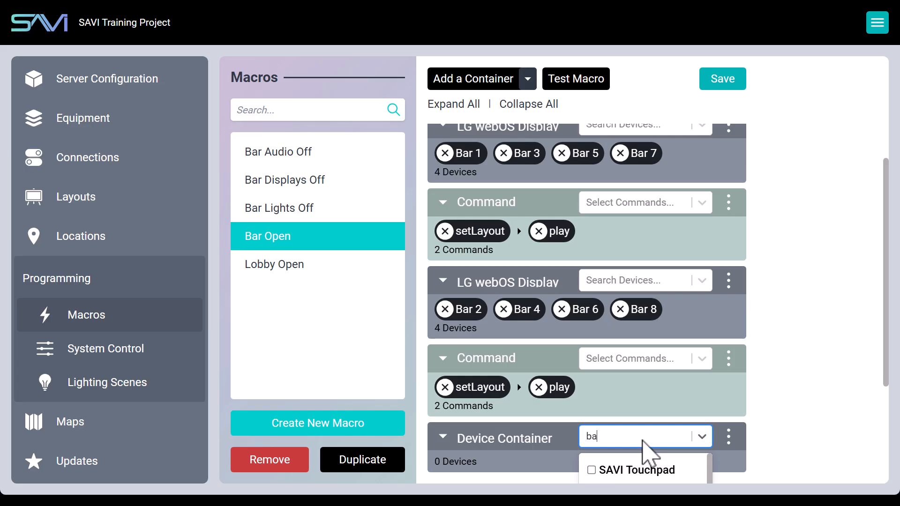
pyautogui.write('r')
pyautogui.scroll(-4, 768, 396)
pyautogui.scroll(-1, 675, 359)
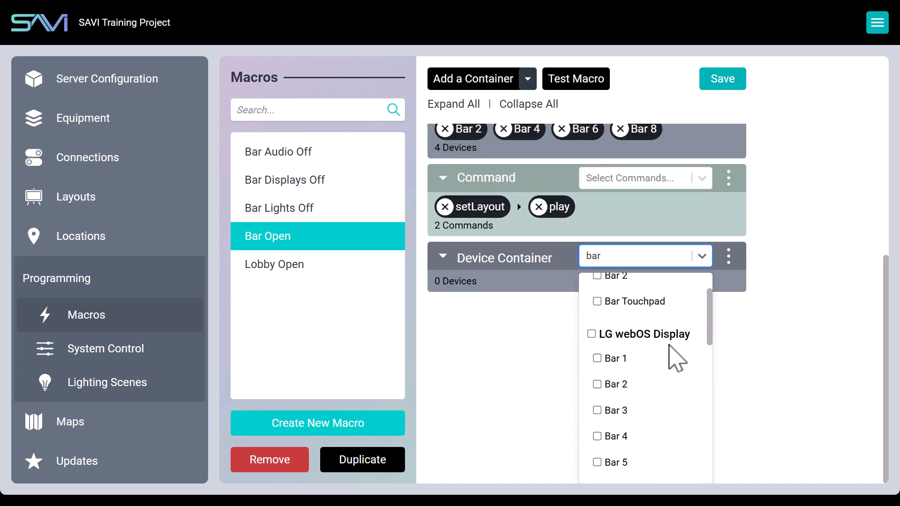
pyautogui.scroll(-6, 675, 358)
pyautogui.scroll(2, 656, 354)
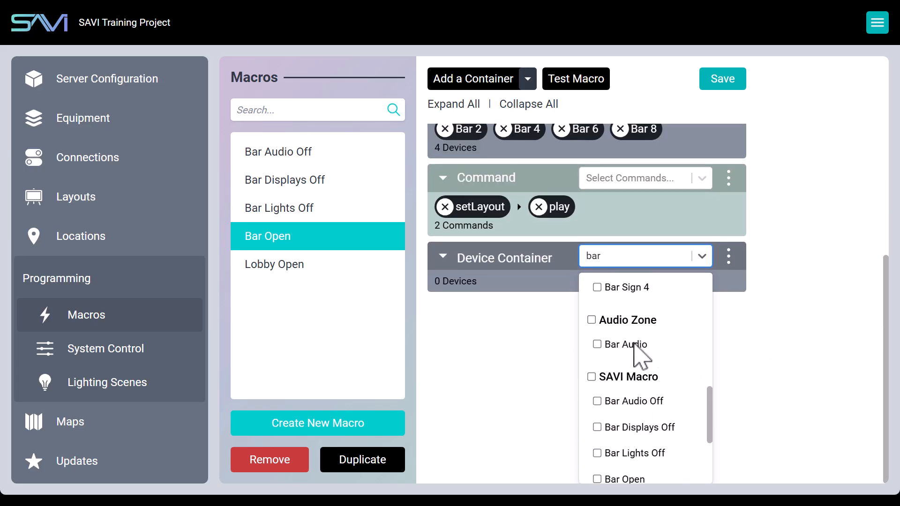
pyautogui.click(610, 346)
pyautogui.click(519, 424)
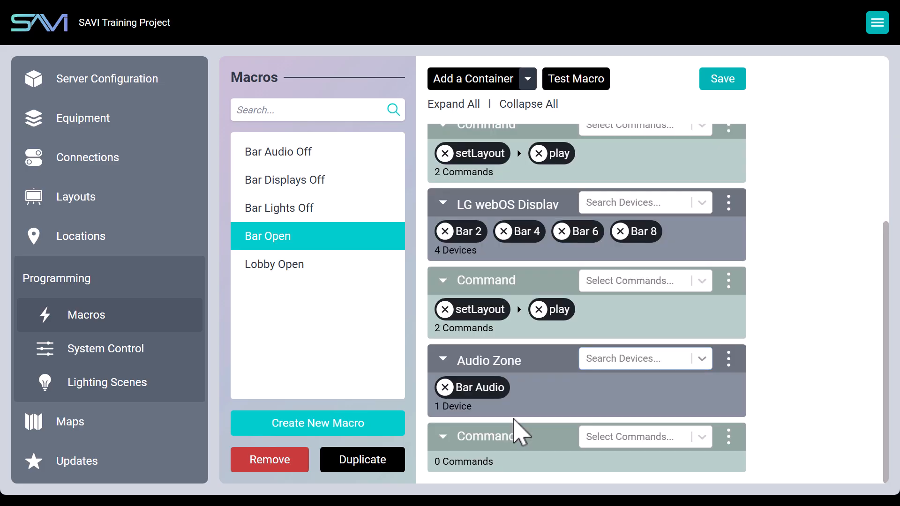
# - Add a play command to the Bar Audio zone's command container
pyautogui.click(641, 436)
pyautogui.write('pla')
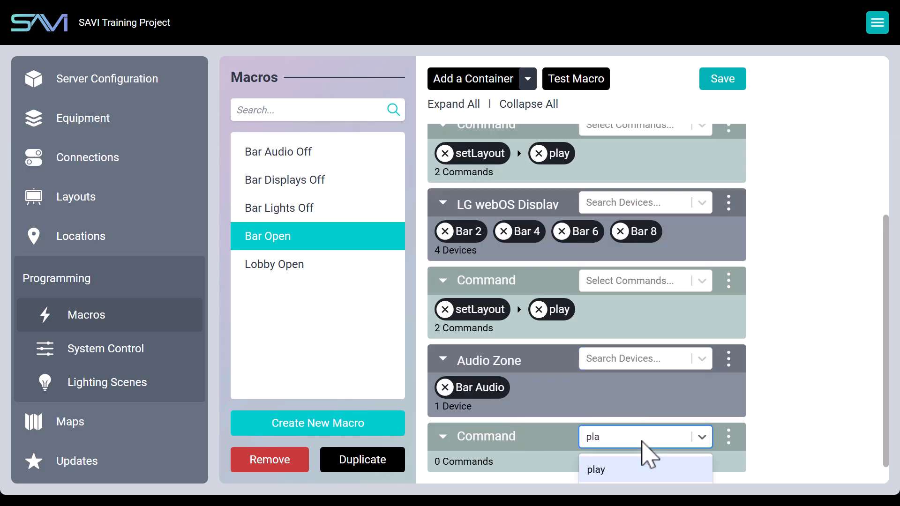
pyautogui.click(627, 472)
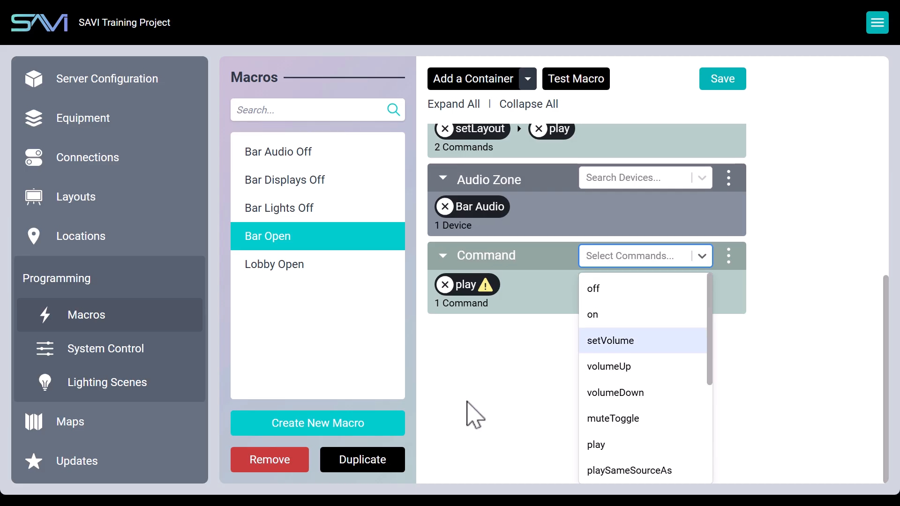
pyautogui.click(468, 402)
# - Set the device argument of the Bar Audio play command to Rockbot Music Player
pyautogui.click(485, 442)
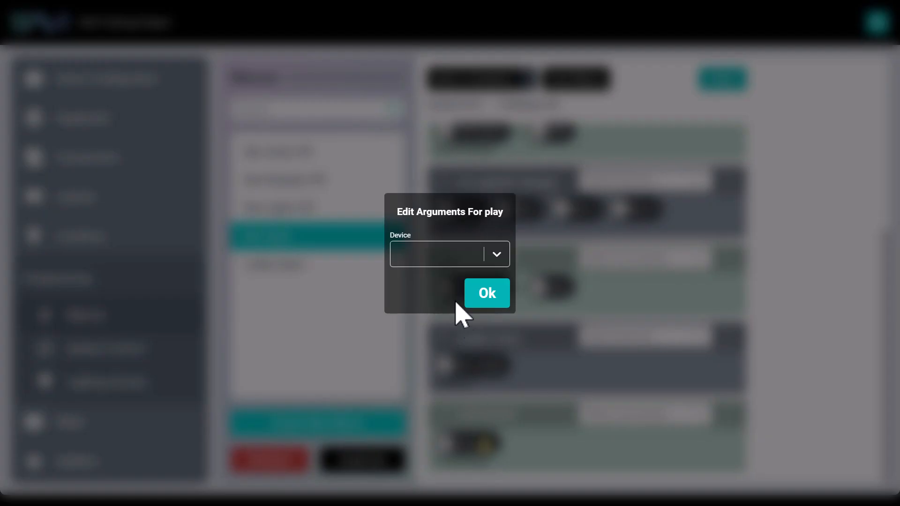
pyautogui.click(450, 248)
pyautogui.scroll(-3, 466, 389)
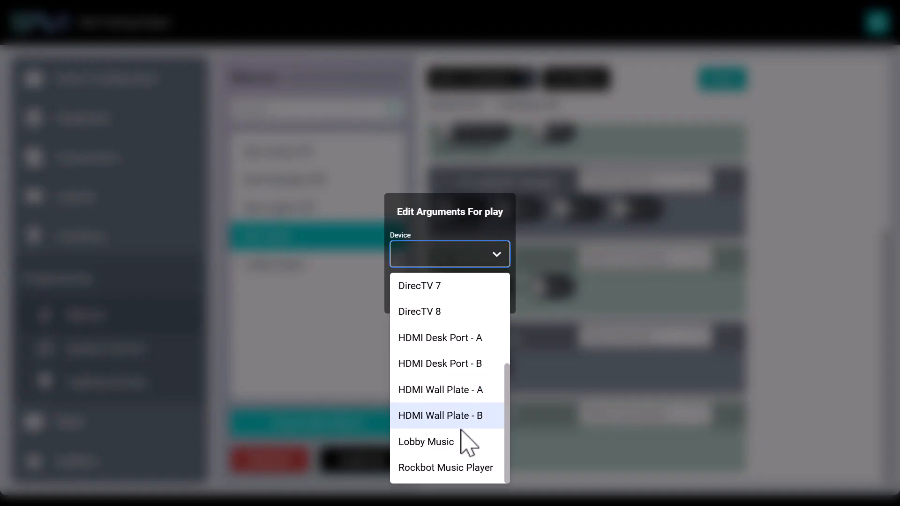
pyautogui.click(451, 469)
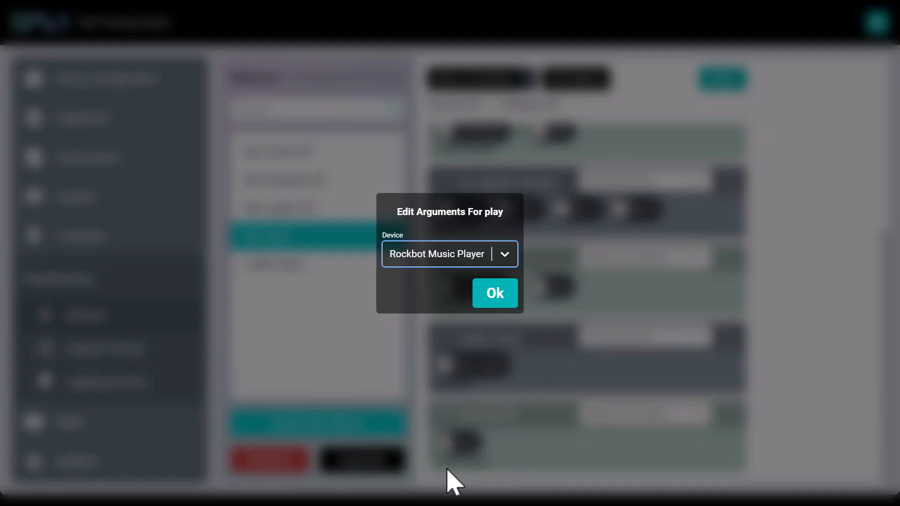
pyautogui.click(489, 295)
# - Add the setVolumeToPreset command after play in the Bar Audio command container
pyautogui.click(658, 415)
pyautogui.write('set')
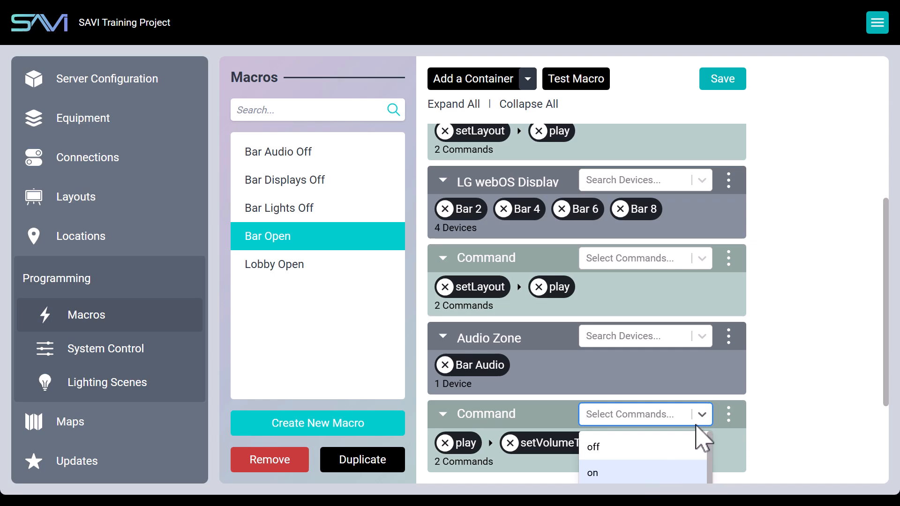
pyautogui.click(699, 426)
# - Set the setVolumeToPreset command's volume preset to Normal
pyautogui.click(587, 452)
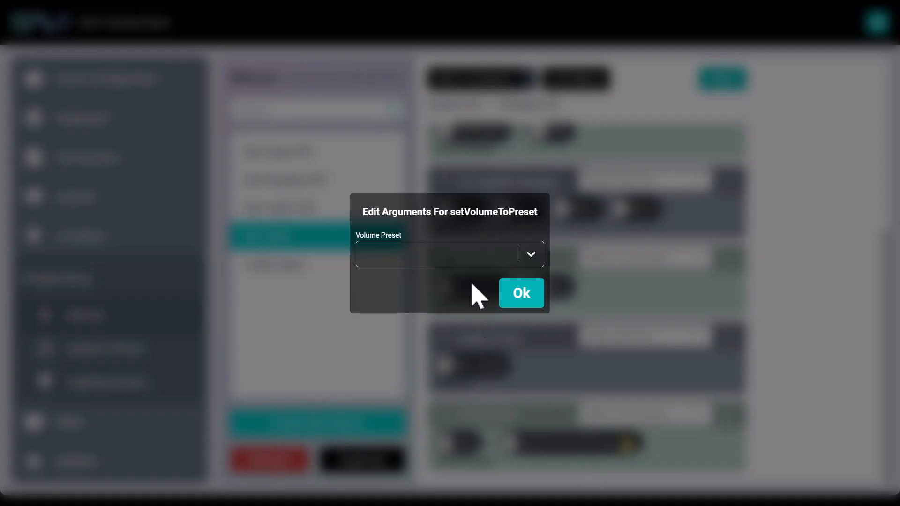
pyautogui.click(459, 260)
pyautogui.click(413, 347)
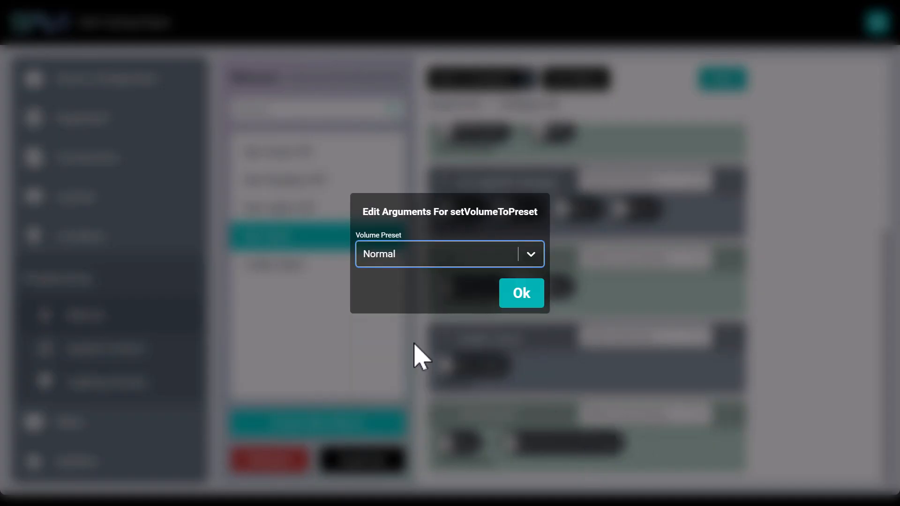
pyautogui.click(518, 296)
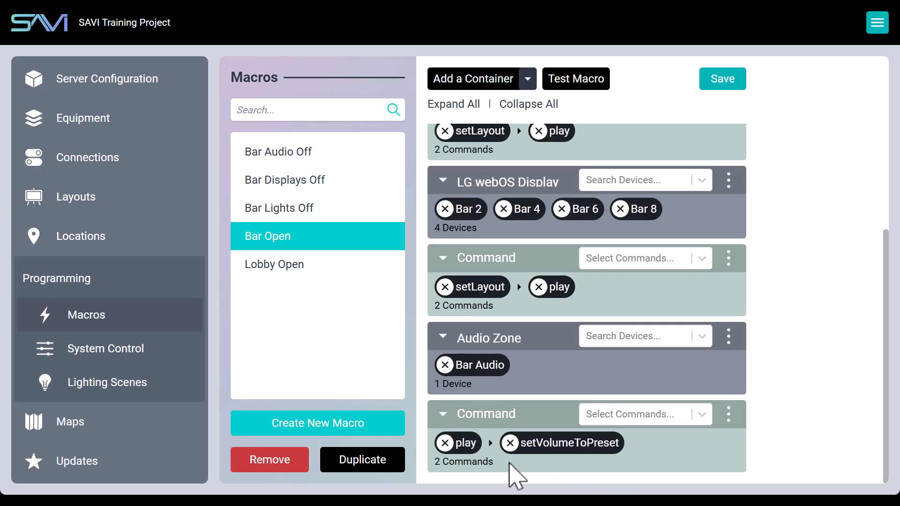
# - Add a delay command to the Bar Audio command container
pyautogui.click(623, 415)
pyautogui.write('de')
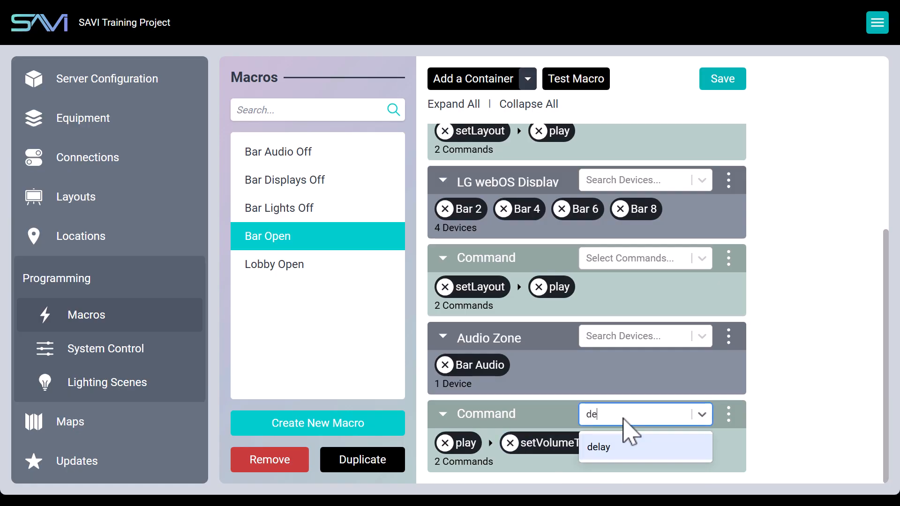
pyautogui.click(621, 449)
pyautogui.click(825, 386)
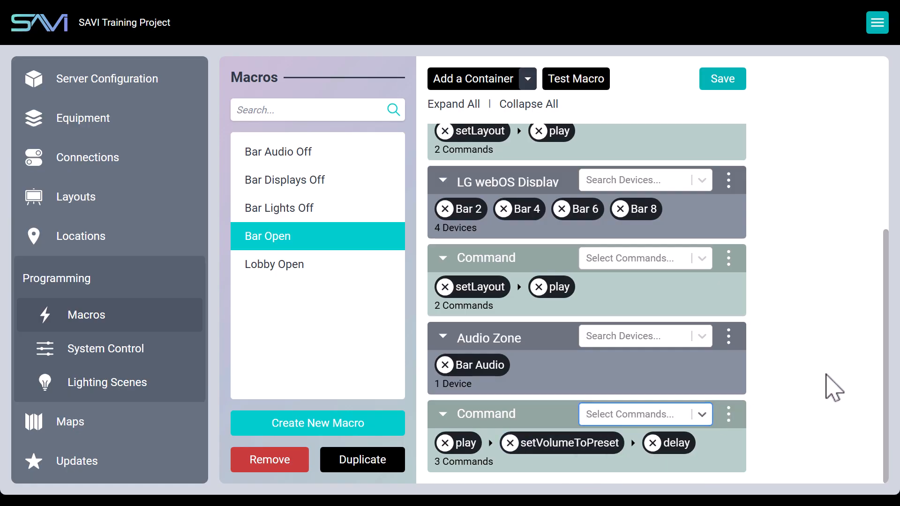
# - Move the delay between play and setVolumeToPreset, and accept a delay time of 500 milliseconds
pyautogui.moveTo(677, 444); pyautogui.dragTo(547, 451)
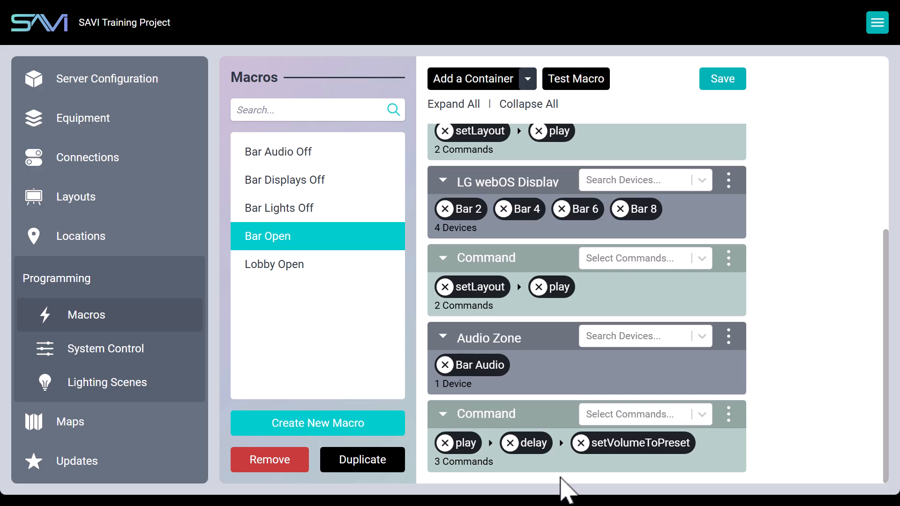
pyautogui.click(535, 444)
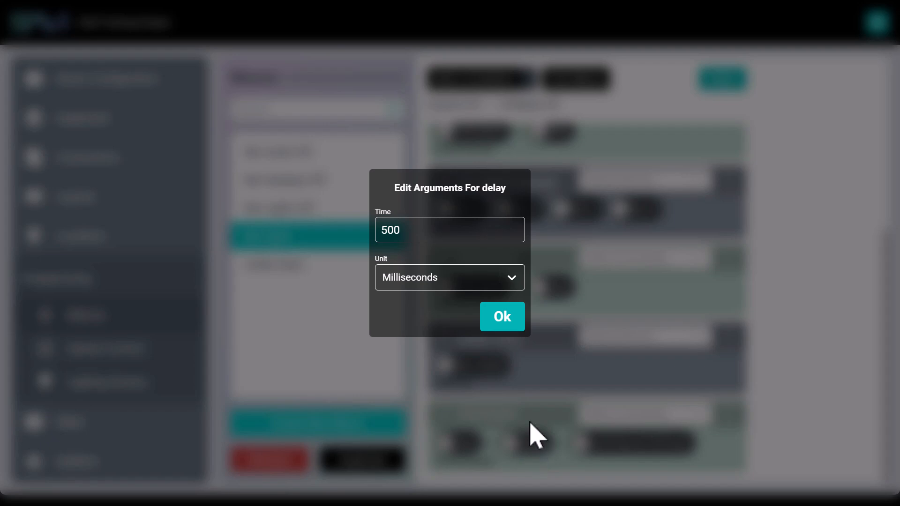
pyautogui.click(502, 317)
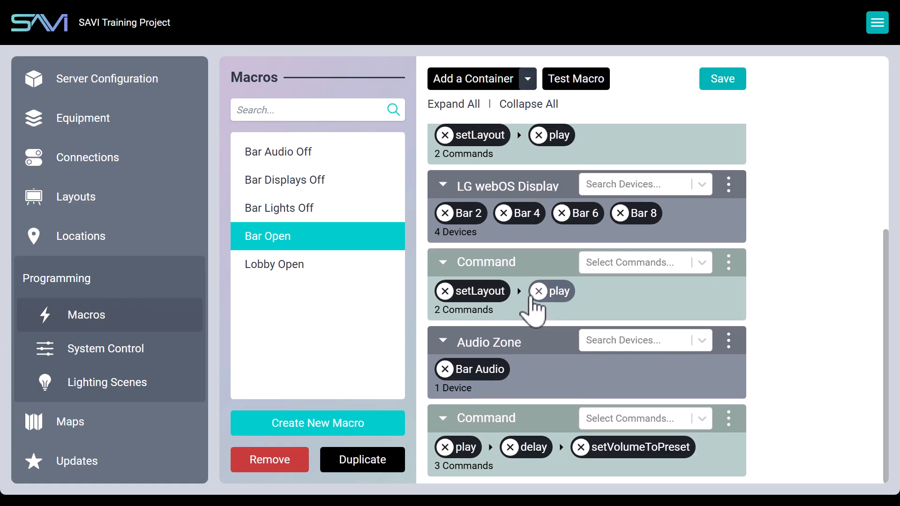
# - Add a device container below the Bar Audio commands and assign the Bar Overhead Lights to it
pyautogui.scroll(5, 532, 302)
pyautogui.scroll(-7, 804, 358)
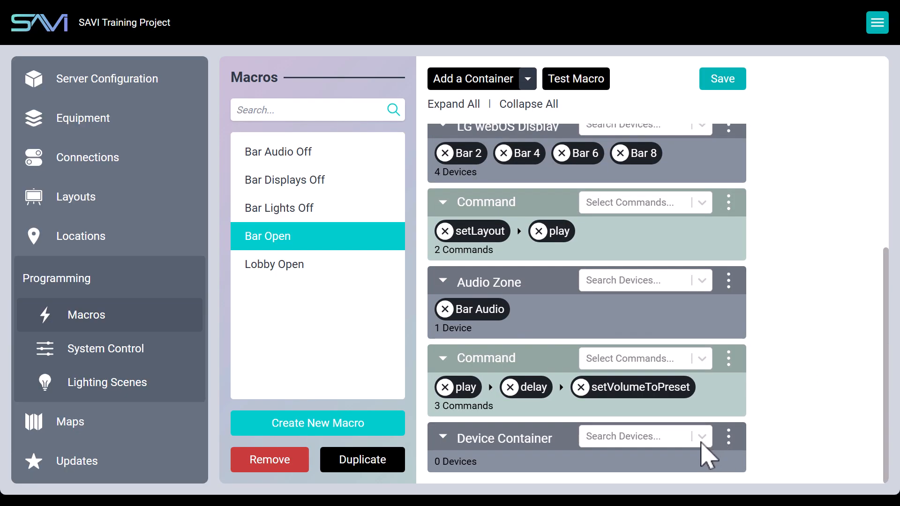
pyautogui.click(662, 437)
pyautogui.write('bar')
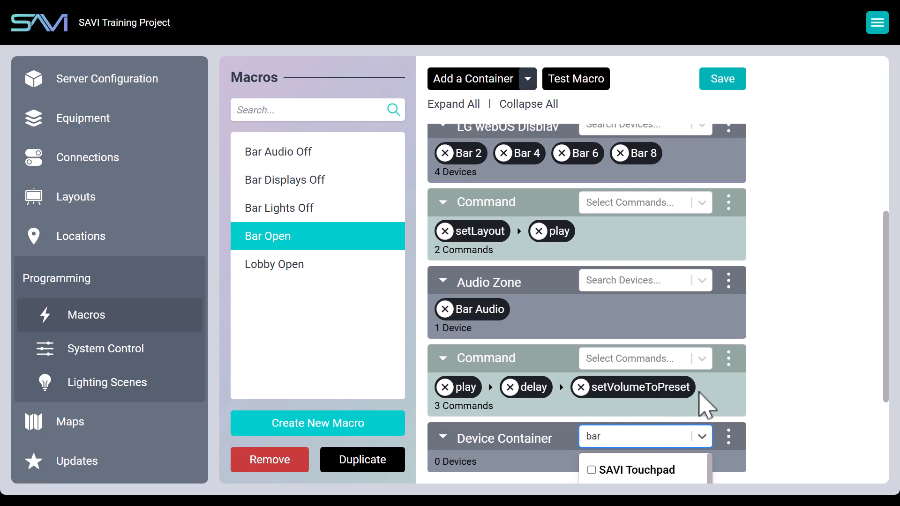
pyautogui.scroll(-2, 753, 392)
pyautogui.scroll(-2, 759, 403)
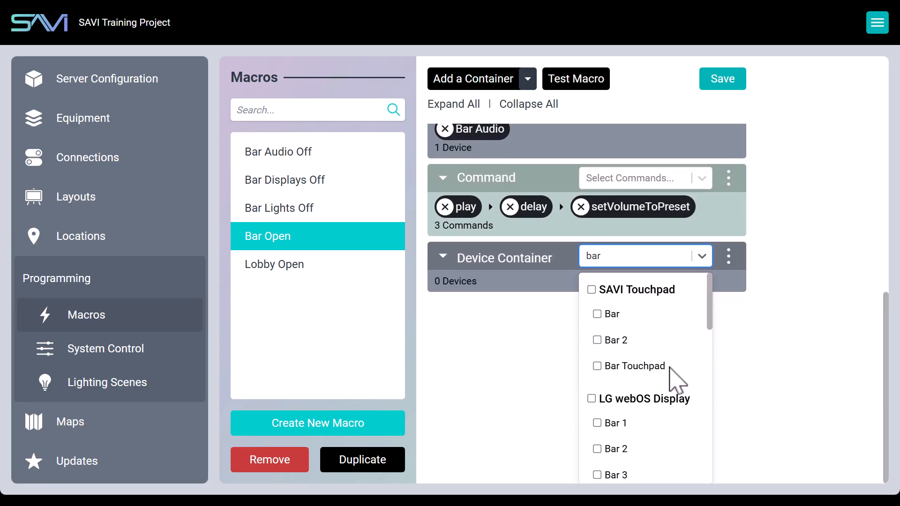
pyautogui.scroll(-7, 674, 375)
pyautogui.scroll(-4, 678, 380)
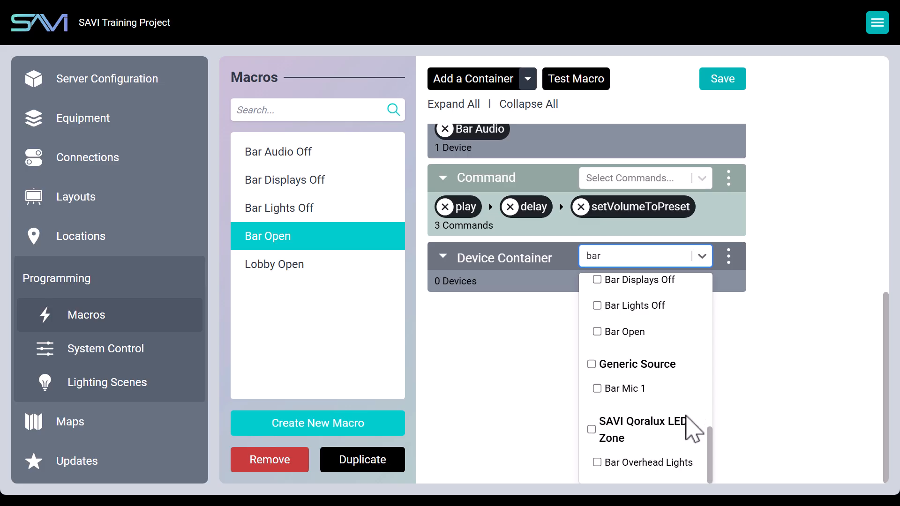
pyautogui.click(633, 464)
pyautogui.scroll(2, 808, 431)
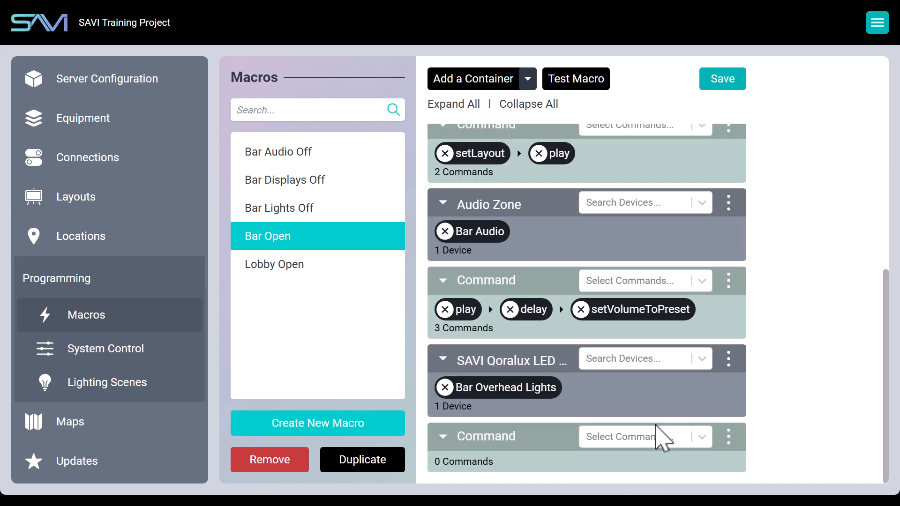
# - Add the setColor and setBrightness commands to the Bar Overhead Lights command container
pyautogui.click(634, 440)
pyautogui.write('set')
pyautogui.click(633, 469)
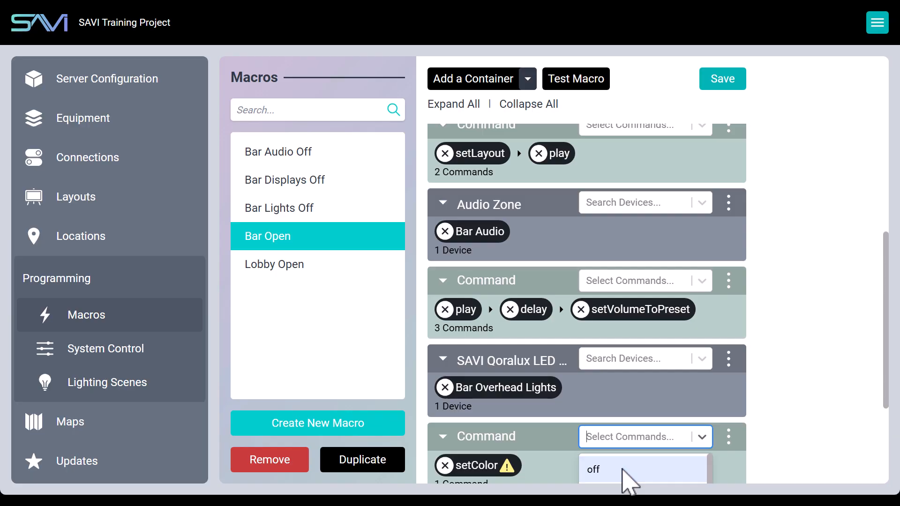
pyautogui.scroll(-3, 808, 412)
pyautogui.write('set')
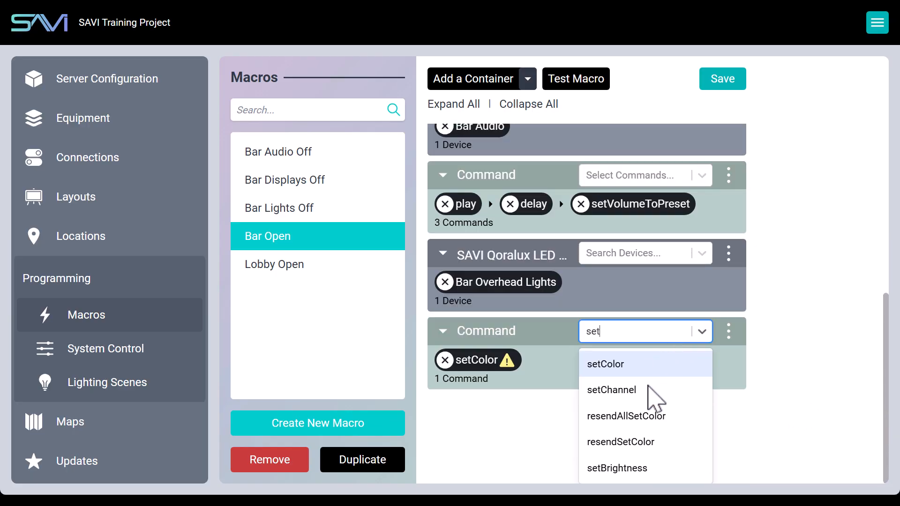
pyautogui.click(618, 469)
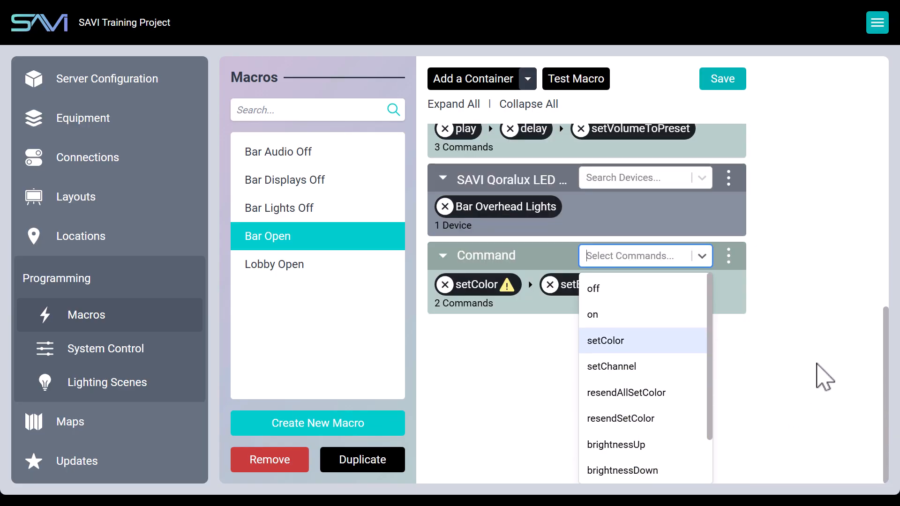
pyautogui.scroll(2, 816, 371)
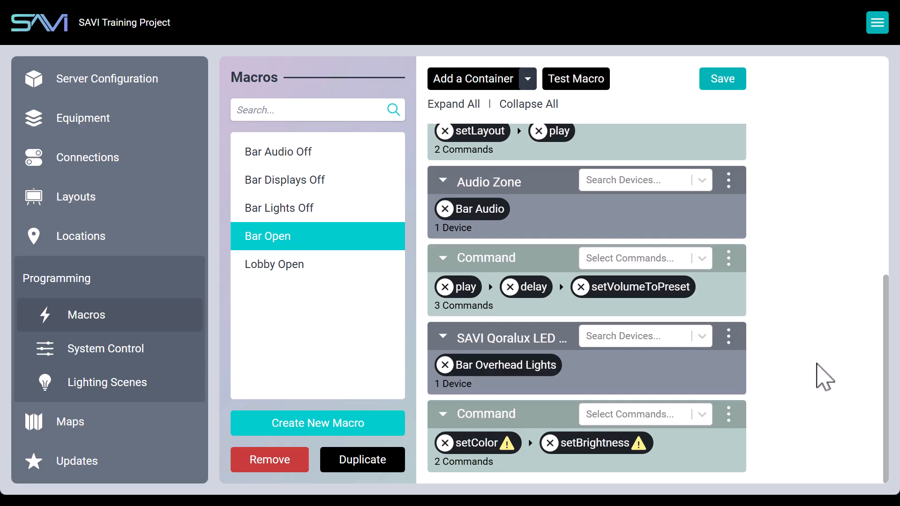
# - Set the setColor command's color to light cyan, RGB 122, 246, 255
pyautogui.click(479, 444)
pyautogui.click(445, 257)
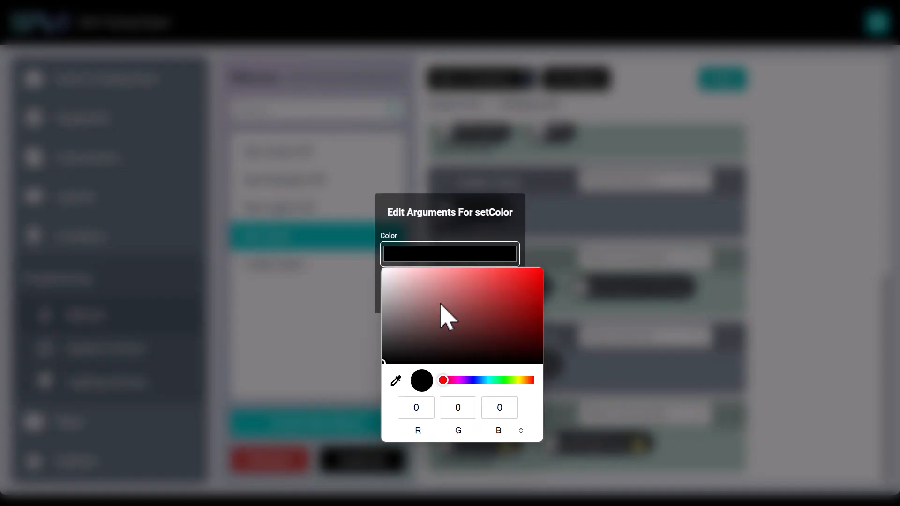
pyautogui.click(487, 381)
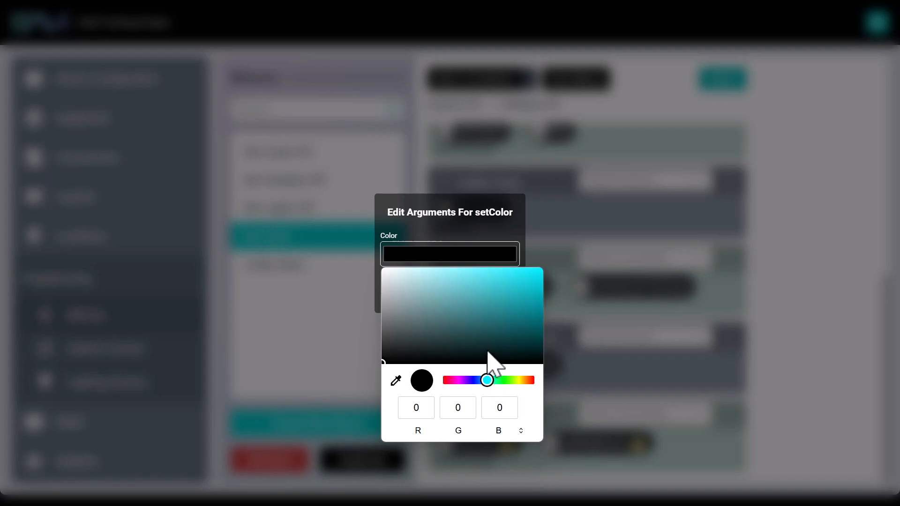
pyautogui.click(462, 273)
pyautogui.moveTo(465, 276); pyautogui.dragTo(468, 267)
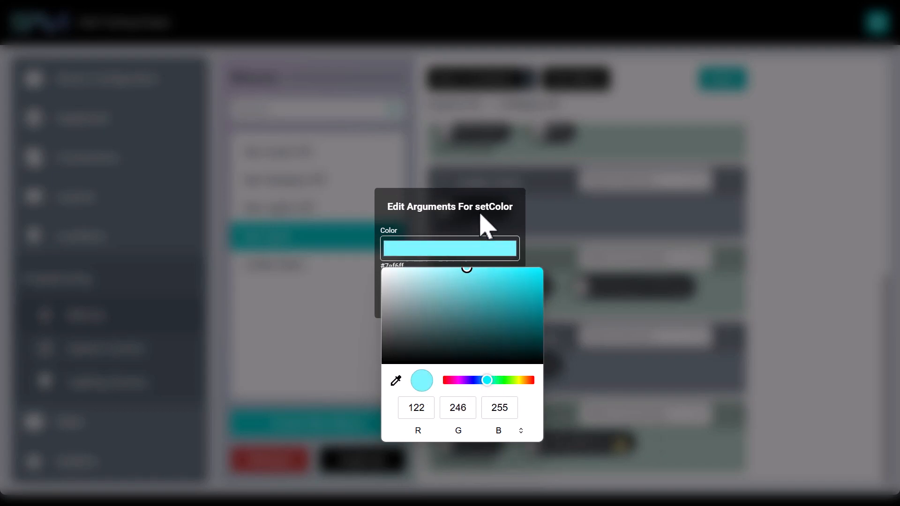
pyautogui.click(484, 223)
pyautogui.click(497, 304)
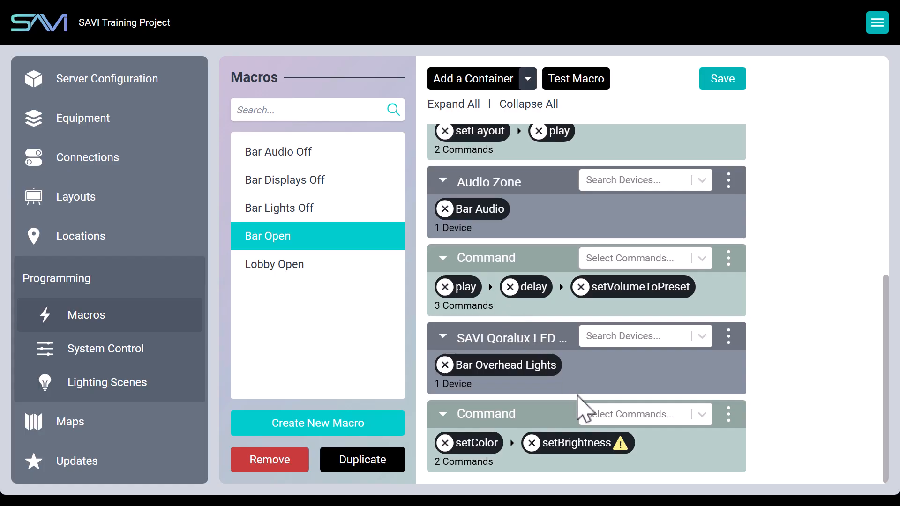
# - Set the setBrightness command's brightness to 100% and save the Bar Open macro
pyautogui.click(581, 450)
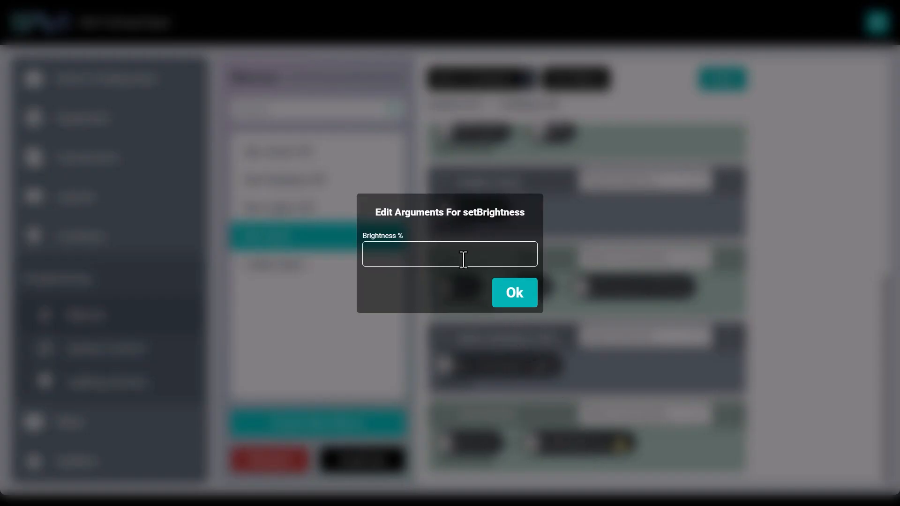
pyautogui.click(462, 258)
pyautogui.write('100')
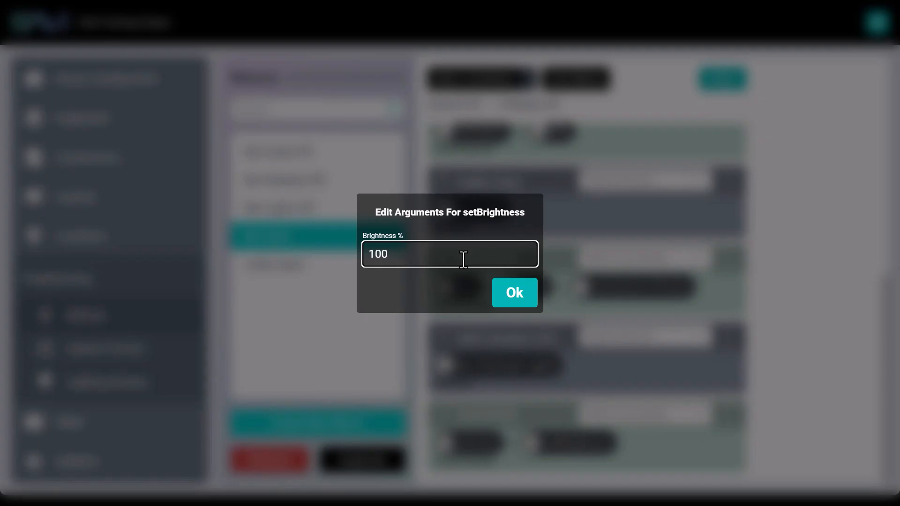
pyautogui.click(516, 294)
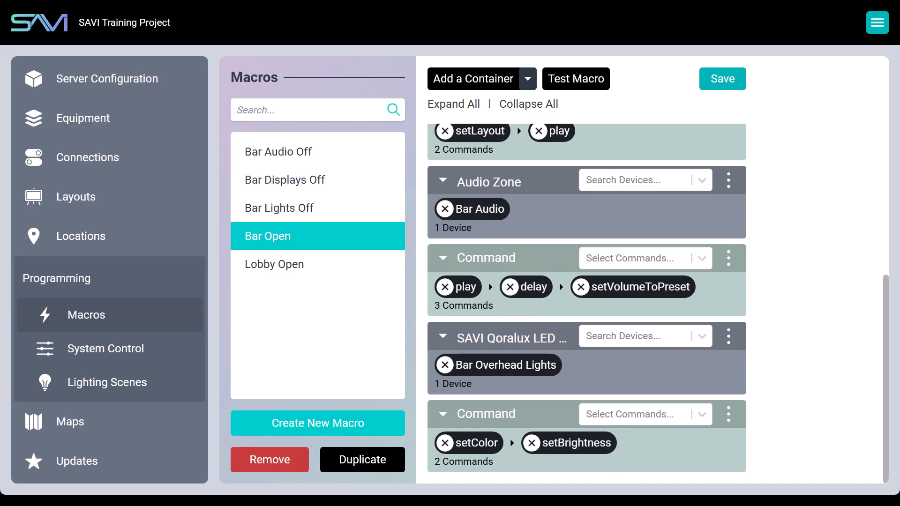
pyautogui.scroll(5, 721, 301)
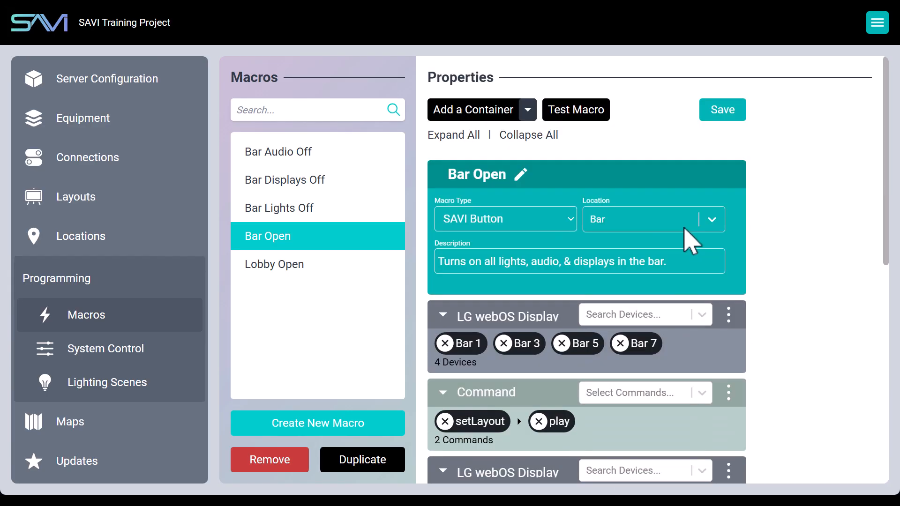
pyautogui.click(731, 118)
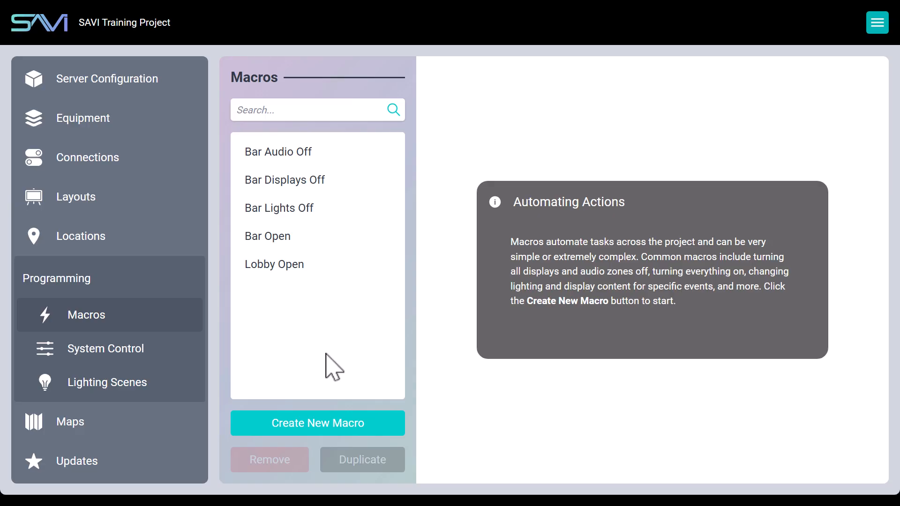
# - Create a new macro named Bar Shutdown
pyautogui.click(376, 421)
pyautogui.write('Ba')
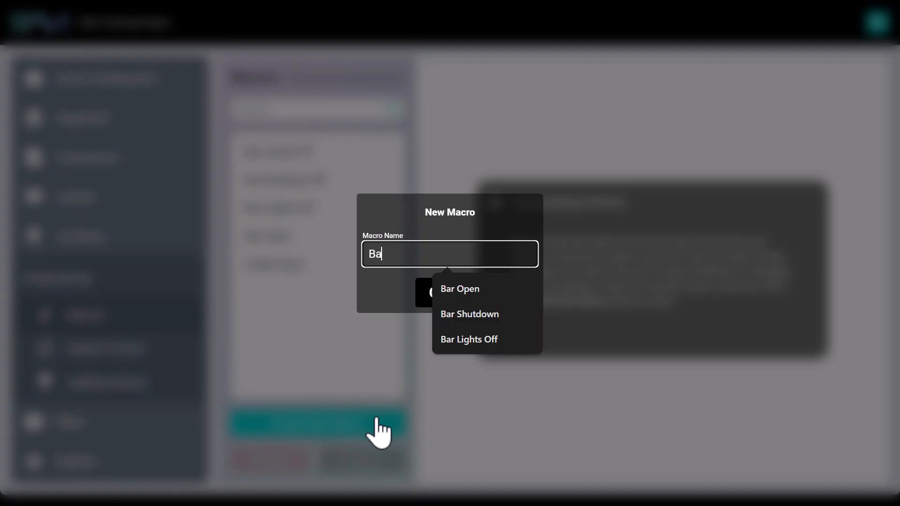
pyautogui.write('r Shutdown')
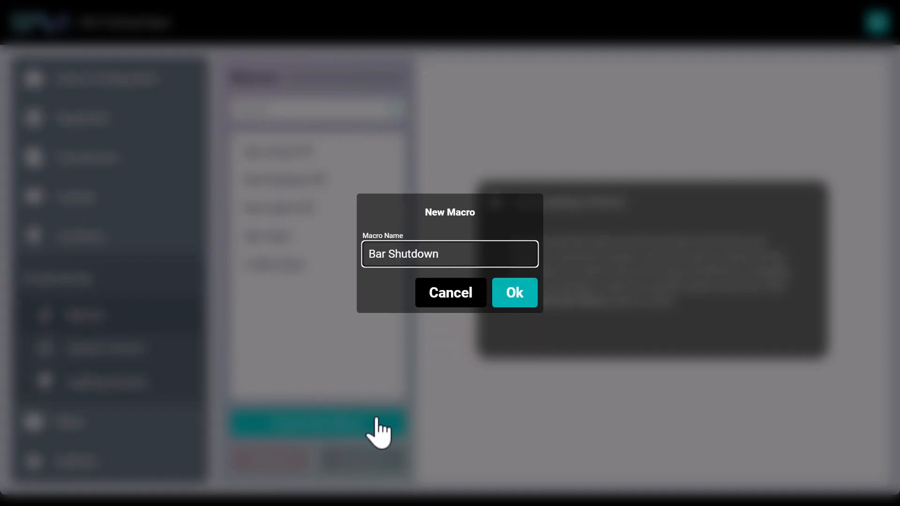
pyautogui.press('Return')
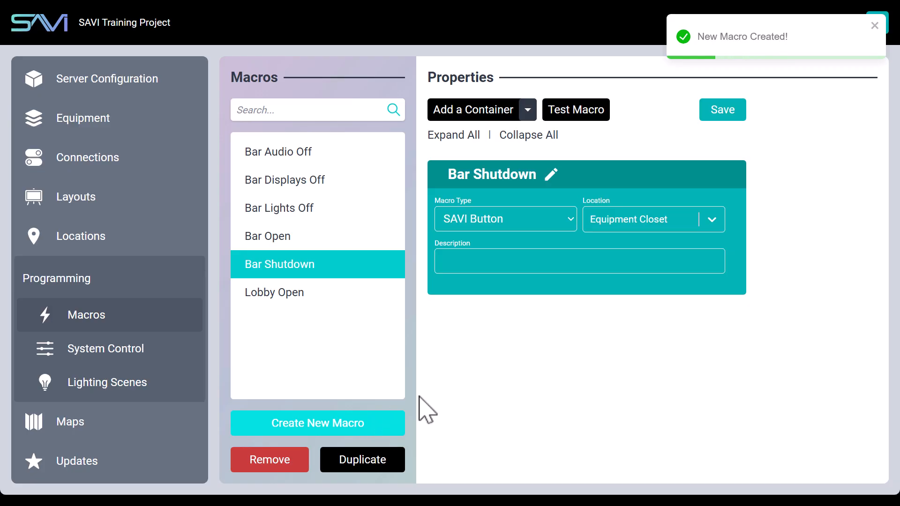
# - Add a device container to Bar Shutdown with the Bar Audio Off, Bar Displays Off and Bar Lights Off macros
pyautogui.click(506, 111)
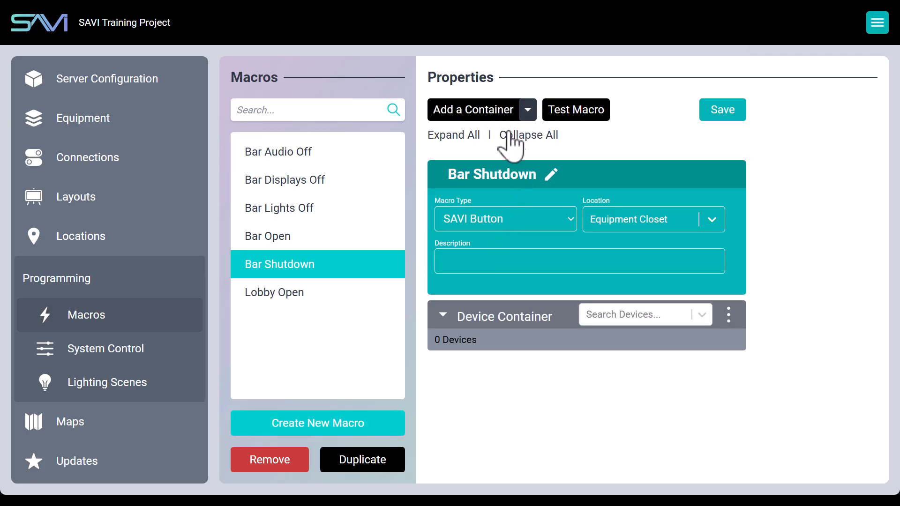
pyautogui.click(603, 317)
pyautogui.write('bar')
pyautogui.scroll(-5, 659, 418)
pyautogui.scroll(-3, 663, 426)
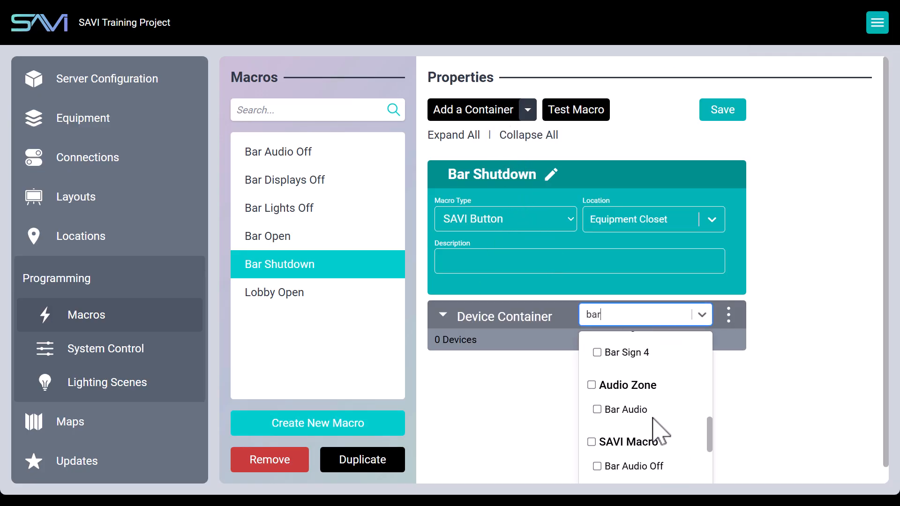
pyautogui.click(601, 389)
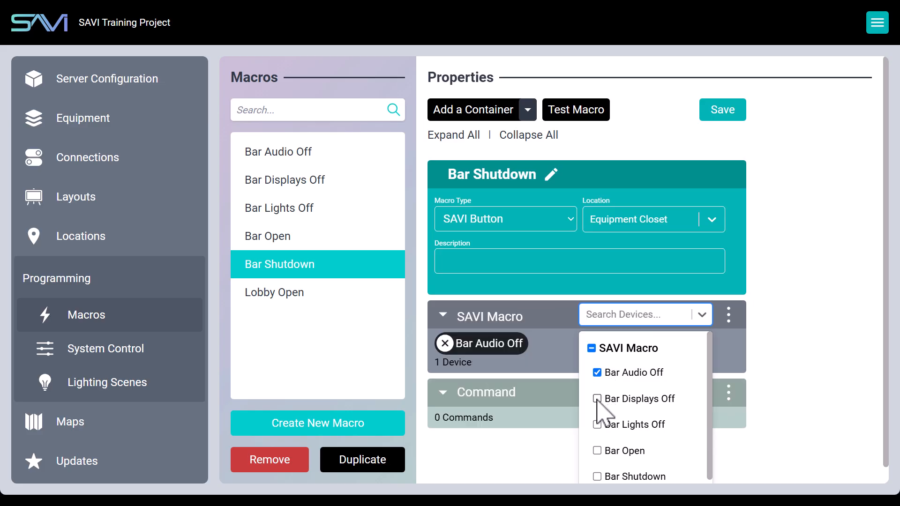
pyautogui.click(599, 401)
pyautogui.click(598, 426)
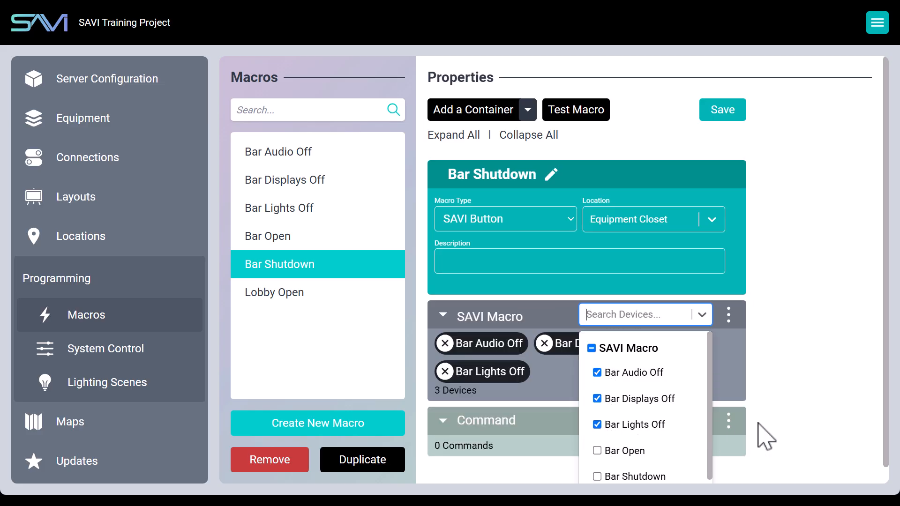
pyautogui.click(805, 395)
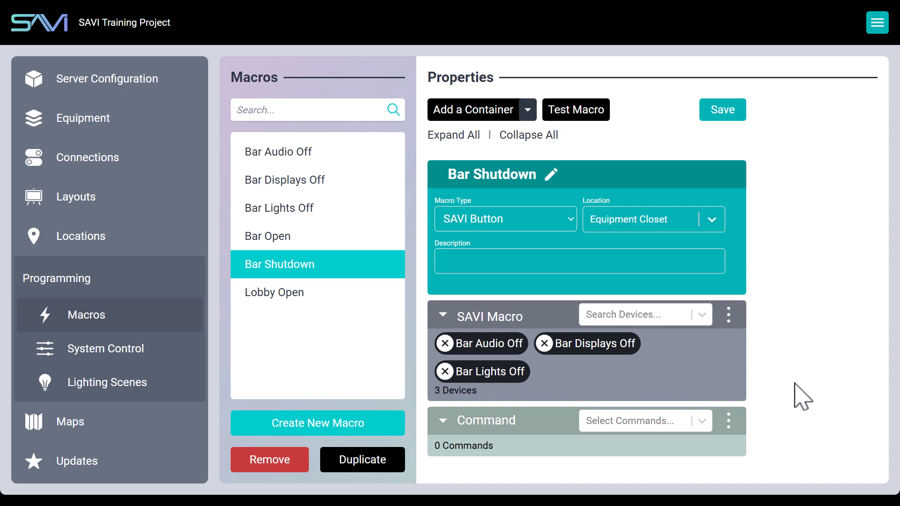
# - Add the run command for the three bar shutoff macros in Bar Shutdown
pyautogui.click(599, 421)
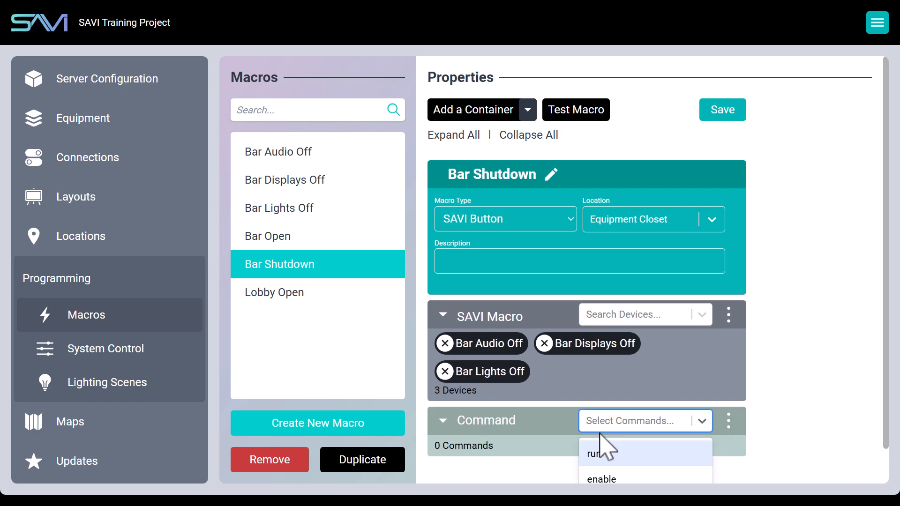
pyautogui.click(595, 454)
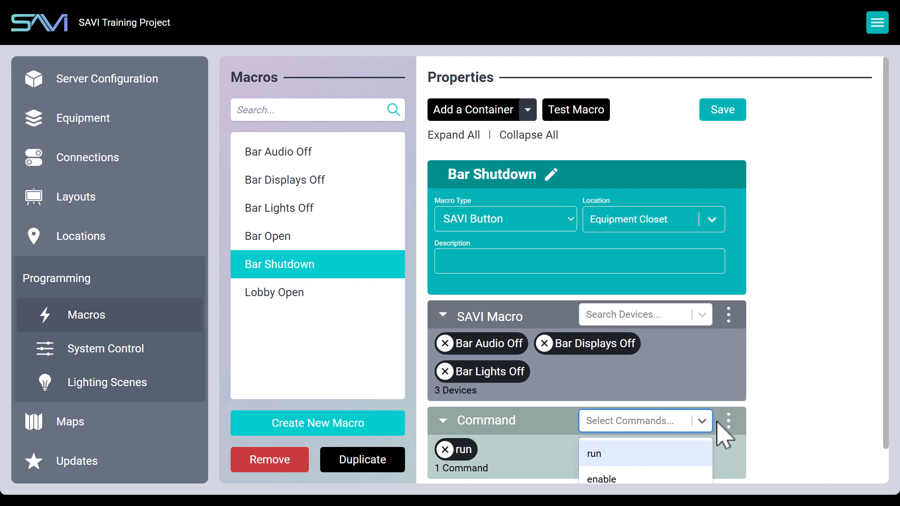
pyautogui.click(810, 385)
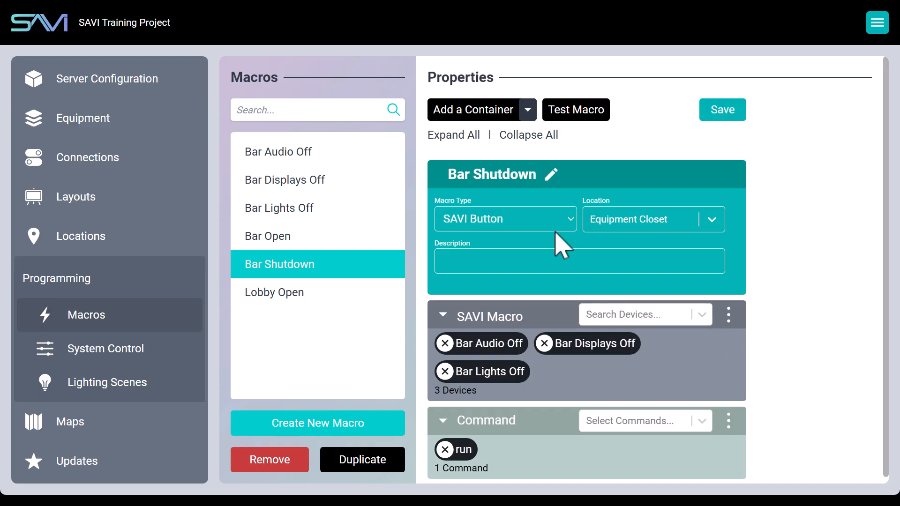
# - Switch the Bar Shutdown macro type to Schedule to view its timing options, and return it to SAVI Button
pyautogui.click(522, 218)
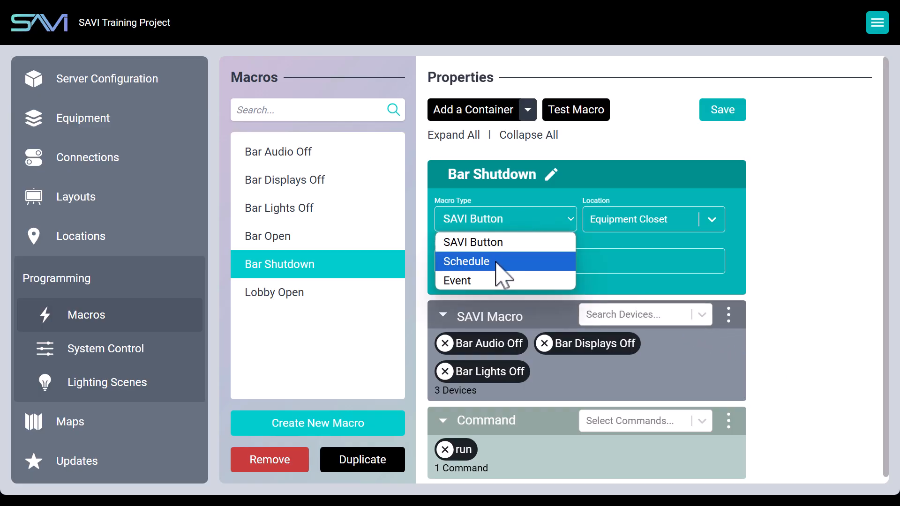
pyautogui.click(497, 264)
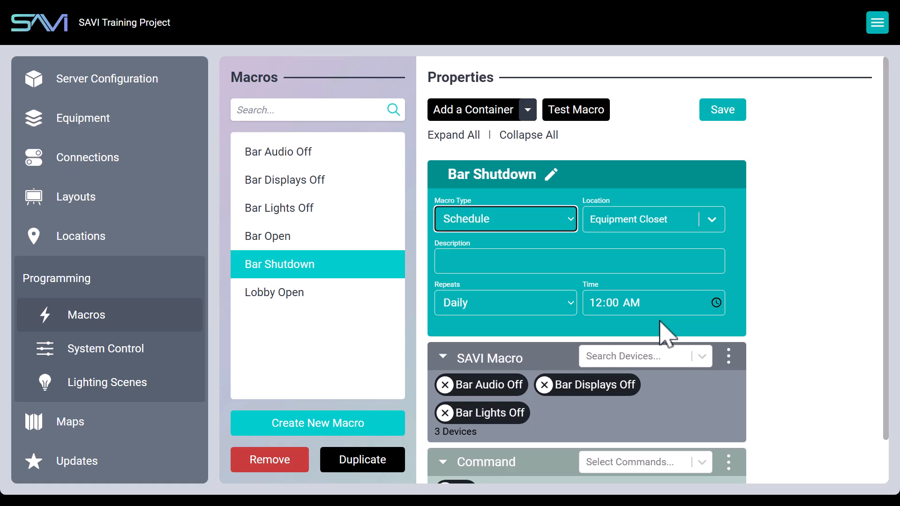
pyautogui.click(556, 228)
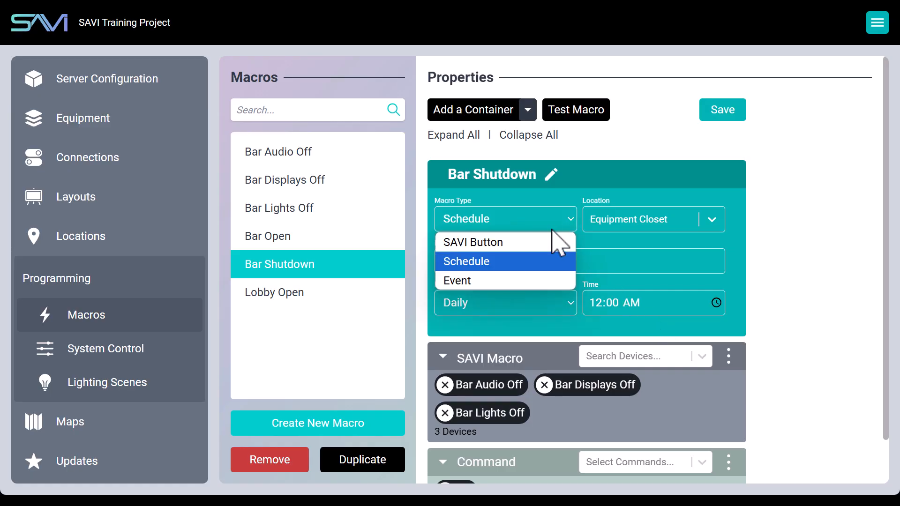
pyautogui.click(544, 242)
# - Save the Bar Shutdown macro
pyautogui.click(712, 117)
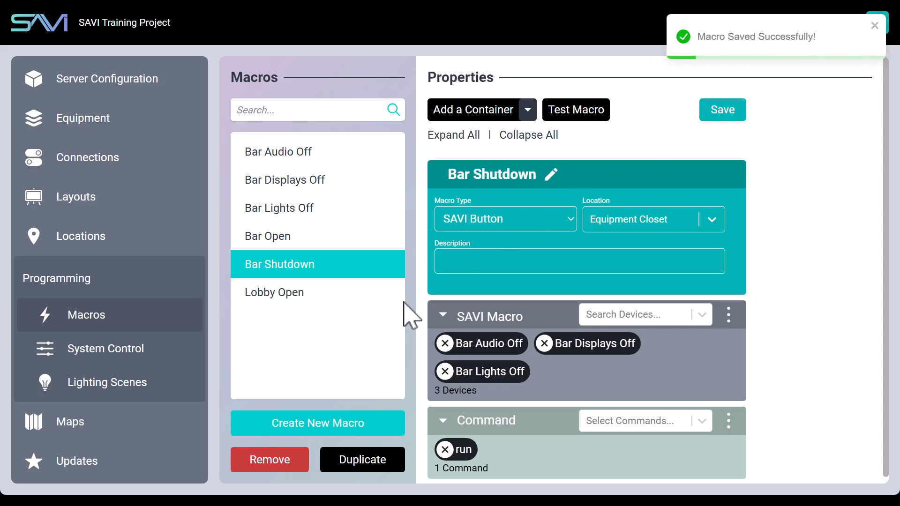
# - Create a new macro named Weekday Shutdown
pyautogui.click(371, 425)
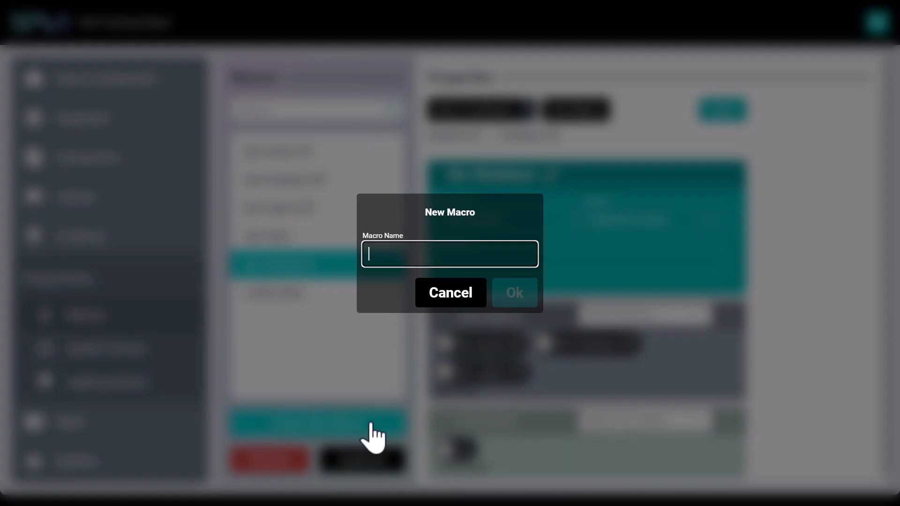
pyautogui.write('Weekday')
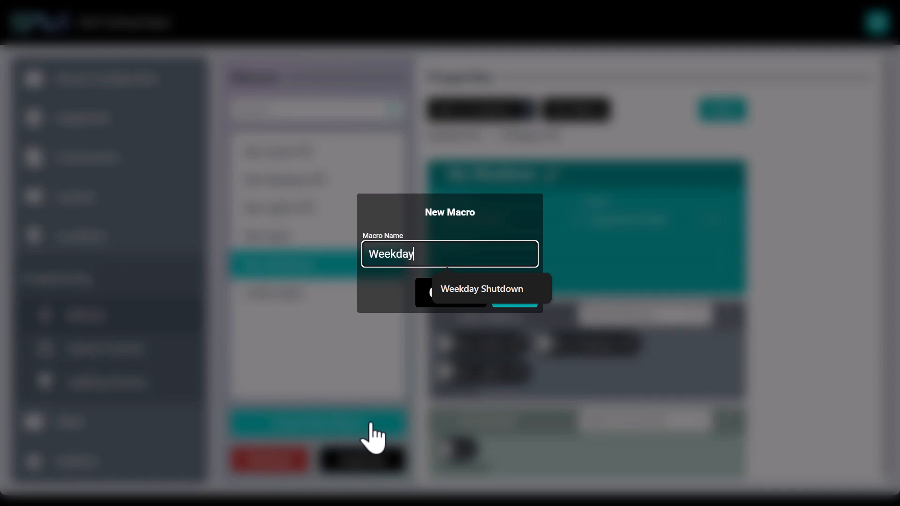
pyautogui.write(' Shutdown')
pyautogui.press('Return')
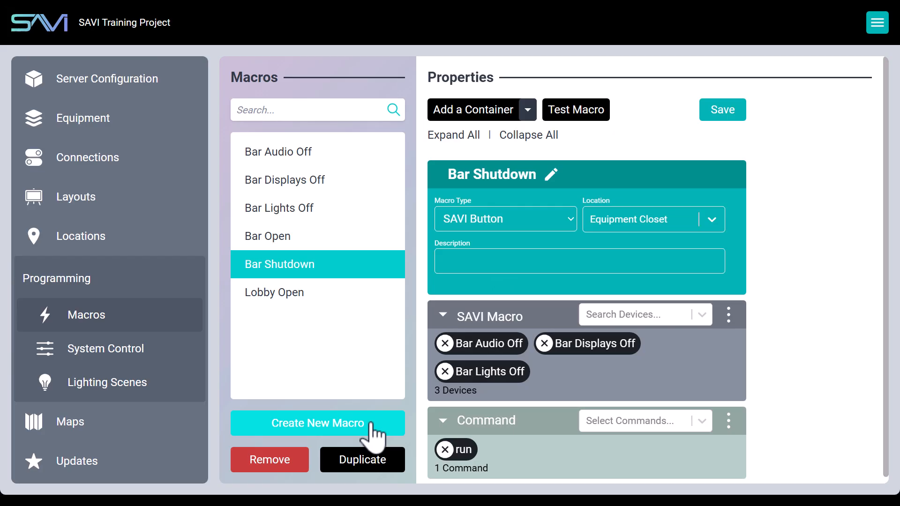
# - Make Weekday Shutdown a Schedule macro that repeats weekly on Monday through Thursday at 10:00 PM
pyautogui.click(491, 224)
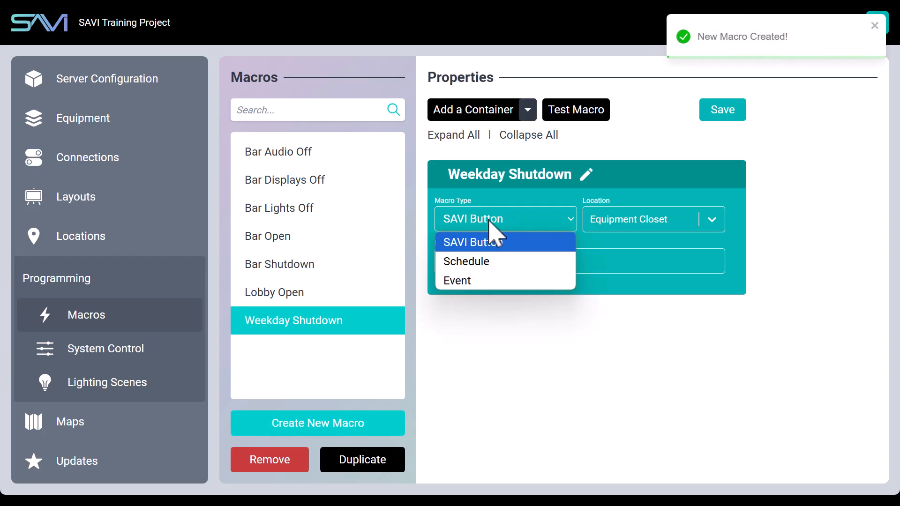
pyautogui.click(487, 262)
pyautogui.click(493, 303)
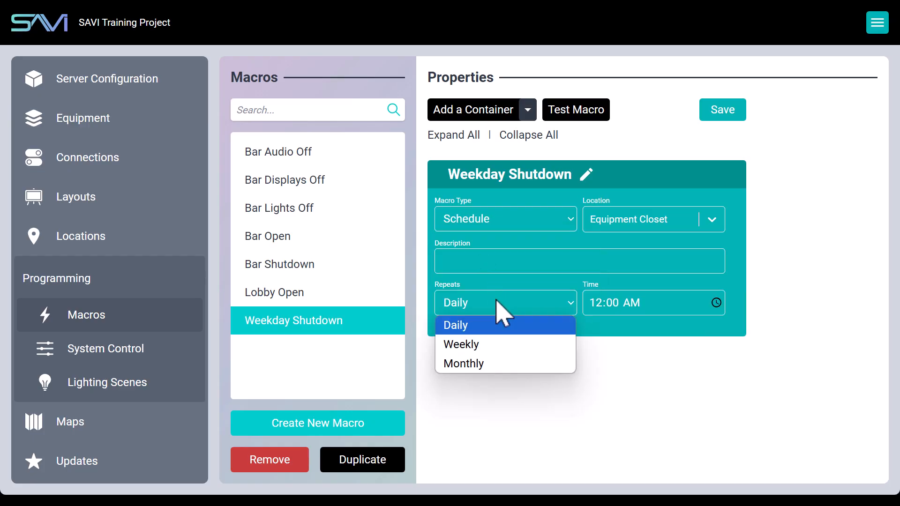
pyautogui.click(502, 344)
pyautogui.click(531, 333)
pyautogui.click(556, 334)
pyautogui.click(580, 334)
pyautogui.click(604, 334)
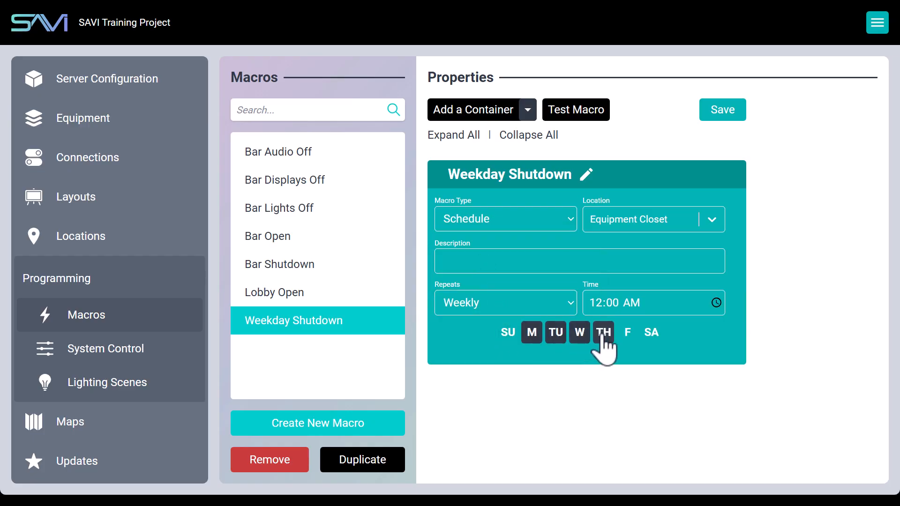
pyautogui.click(599, 306)
pyautogui.write('1000')
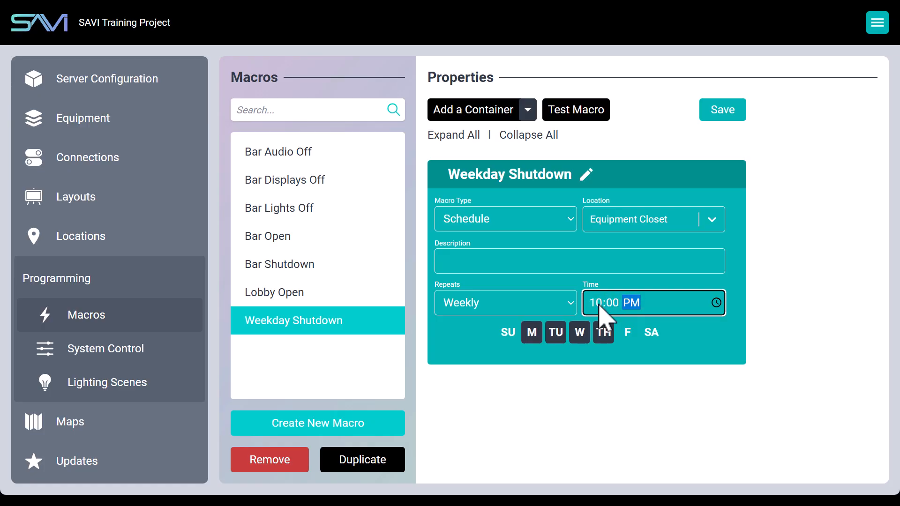
# - Add a device container to Weekday Shutdown with the Bar Shutdown macro
pyautogui.click(487, 110)
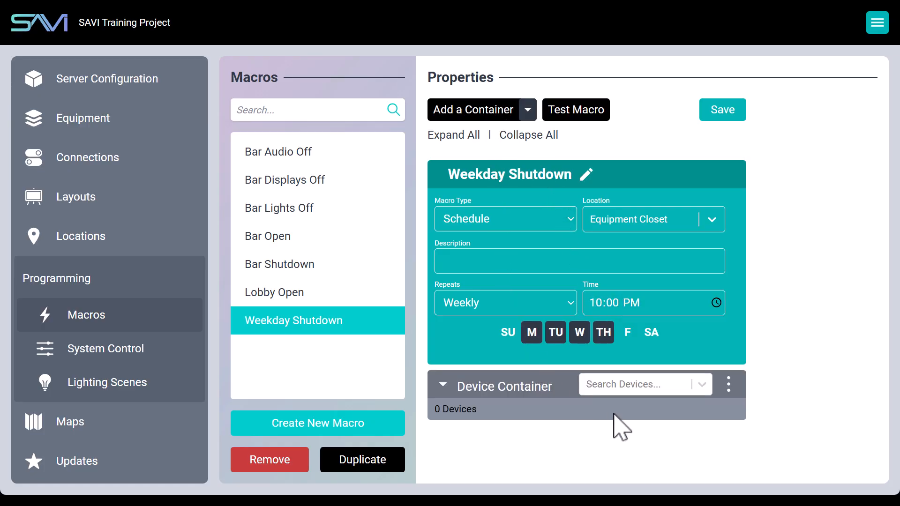
pyautogui.click(633, 385)
pyautogui.scroll(-3, 673, 455)
pyautogui.write('shut')
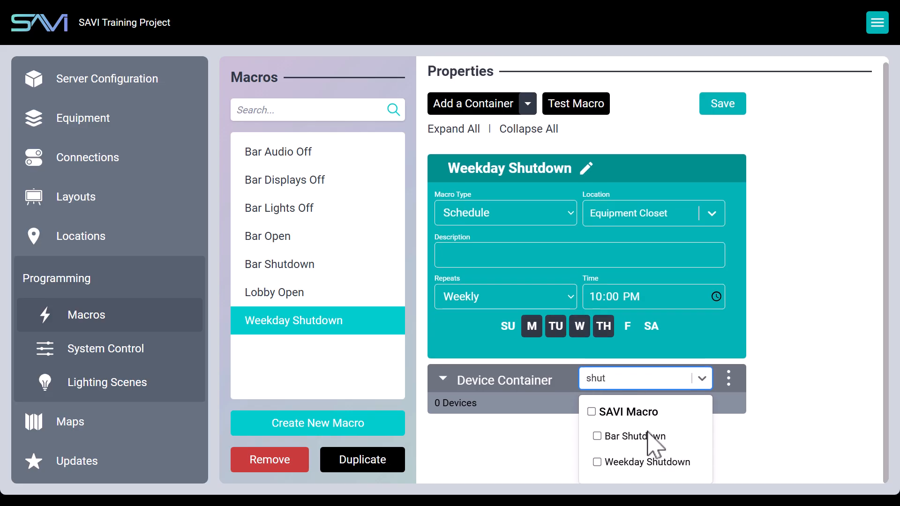
pyautogui.click(649, 434)
pyautogui.click(768, 434)
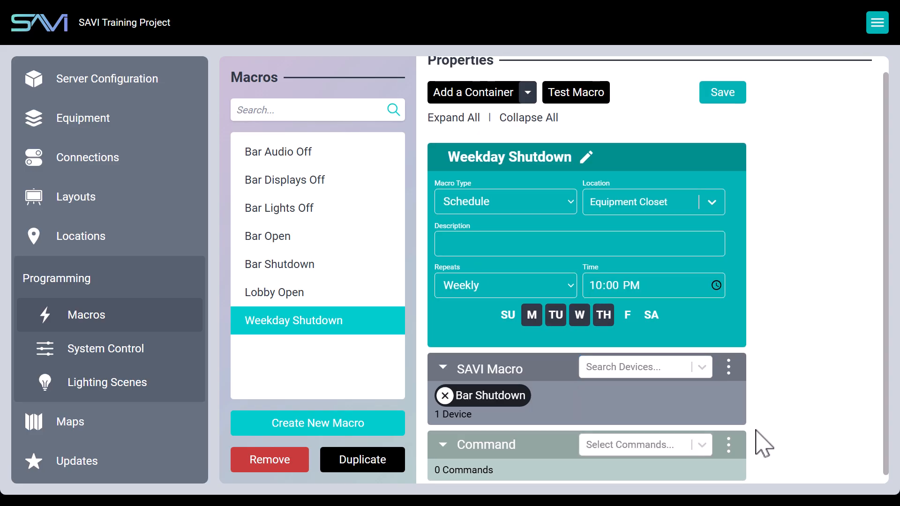
# - Add the run command for Bar Shutdown in the Weekday Shutdown macro and save the macro
pyautogui.click(651, 444)
pyautogui.click(629, 477)
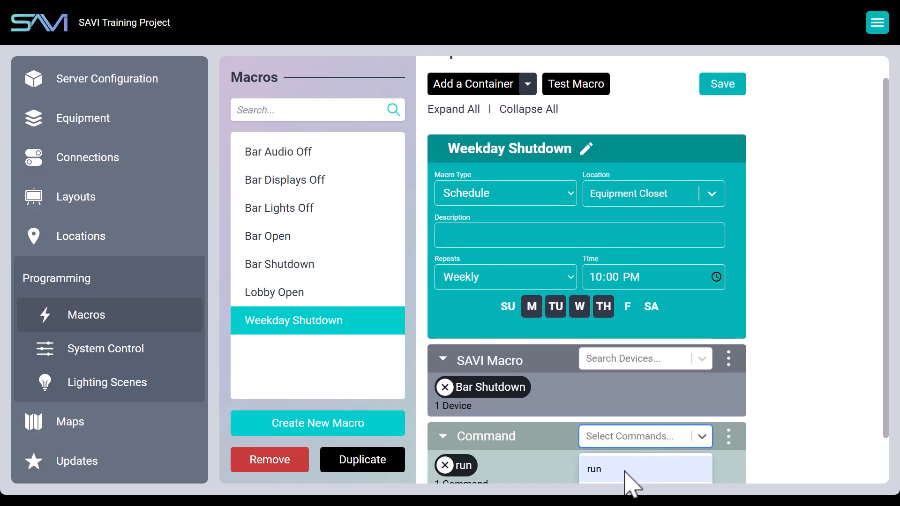
pyautogui.click(822, 299)
pyautogui.scroll(1, 810, 293)
pyautogui.click(729, 111)
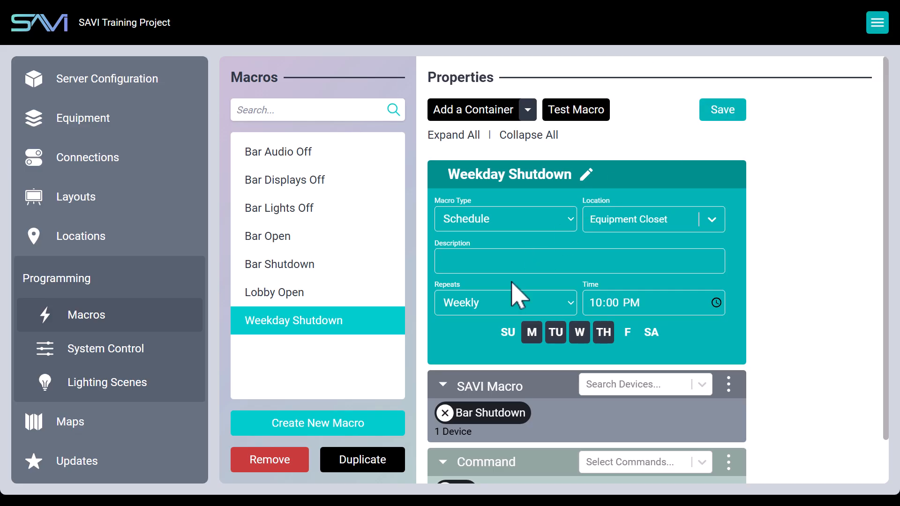
# - Duplicate the Weekday Shutdown macro and rename the copy as Weekend Shutdown
pyautogui.click(354, 461)
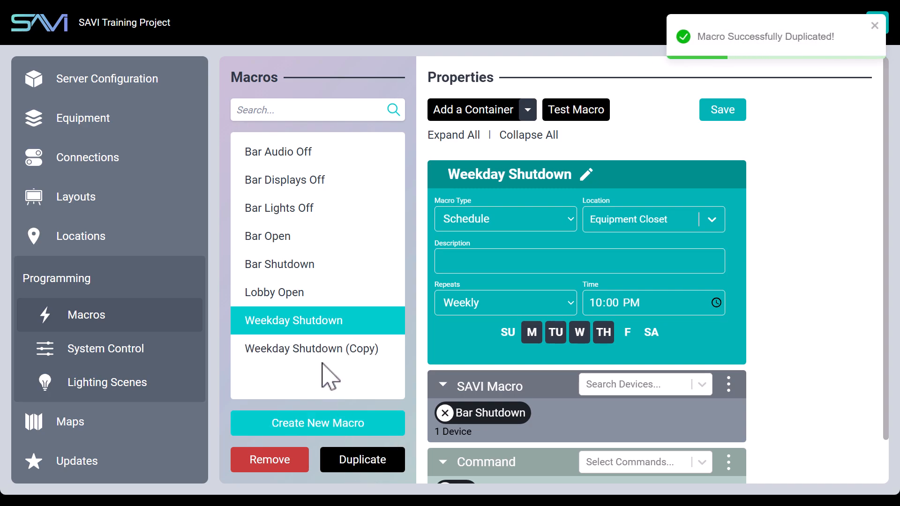
pyautogui.click(320, 354)
pyautogui.click(630, 176)
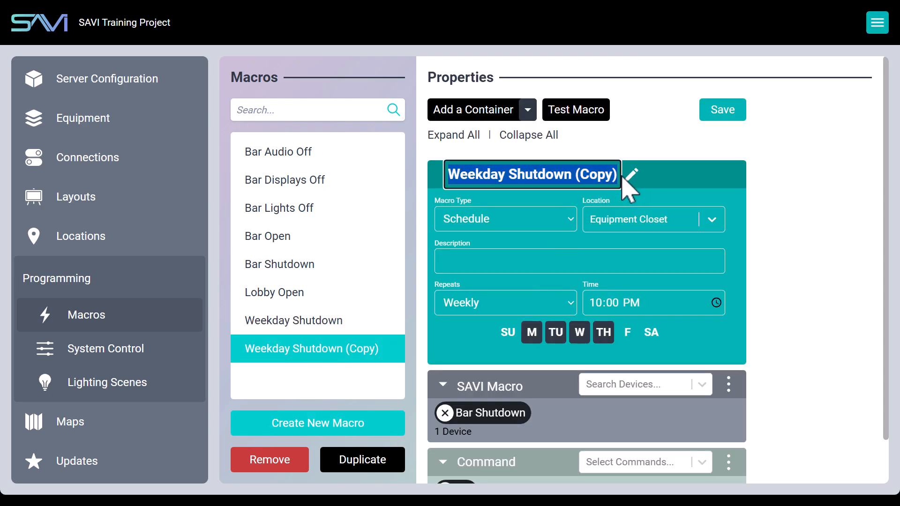
pyautogui.press('End')
pyautogui.press('BackSpace')
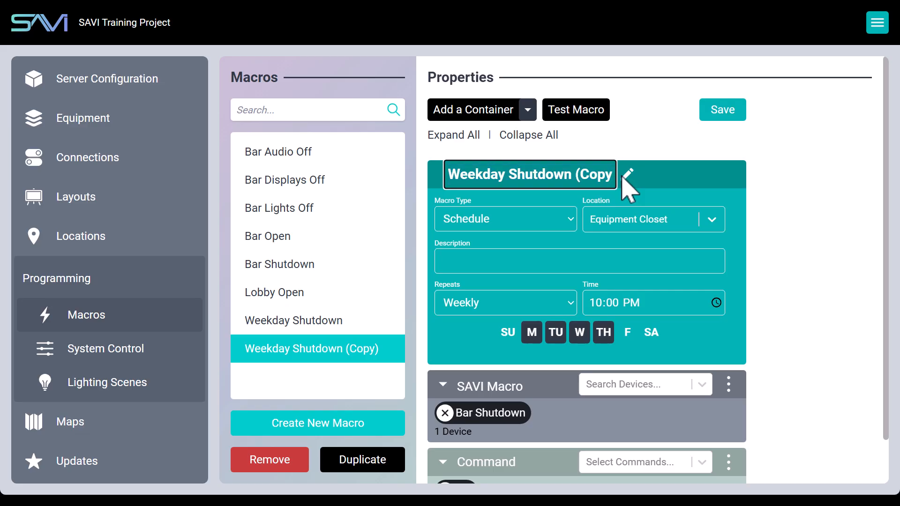
pyautogui.press('BackSpace')
pyautogui.press('BackSpace')
pyautogui.press('BackSpace')
pyautogui.press('BackSpace')
pyautogui.press('BackSpace')
pyautogui.press('BackSpace')
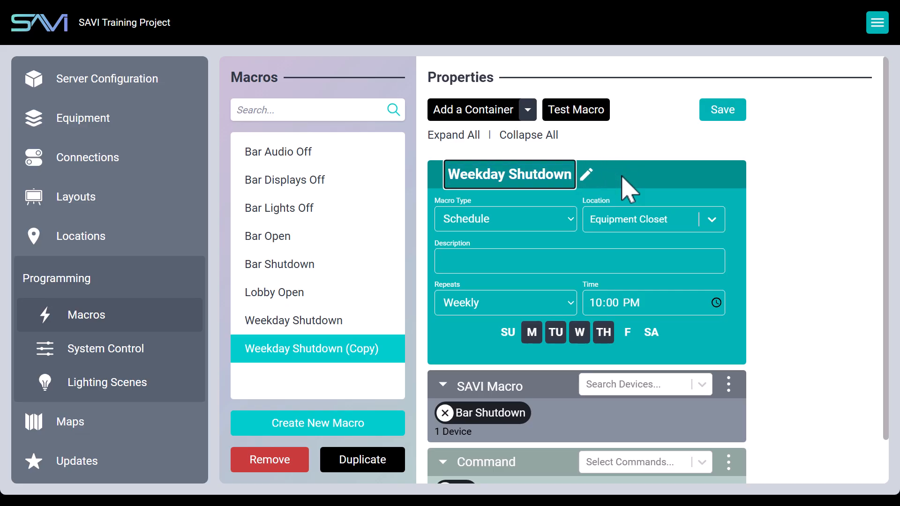
pyautogui.press('BackSpace')
pyautogui.press('BackSpace')
pyautogui.press('BackSpace')
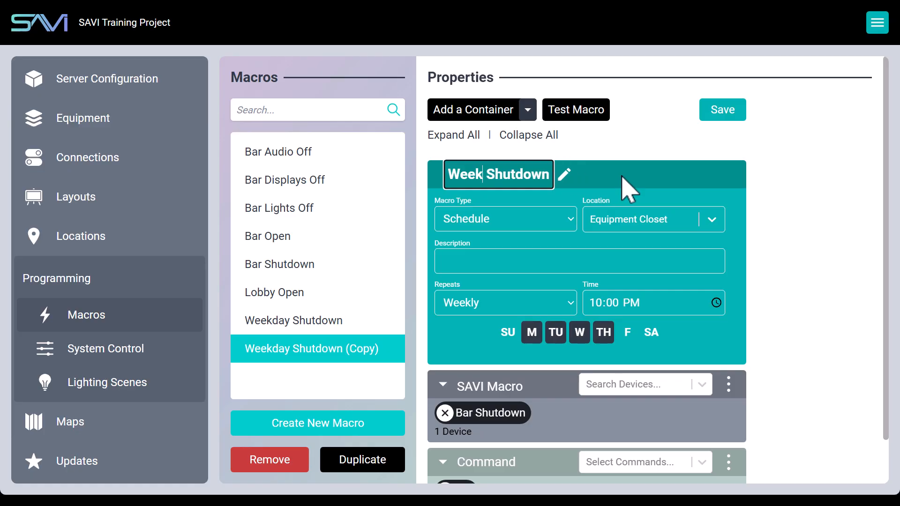
pyautogui.write('end')
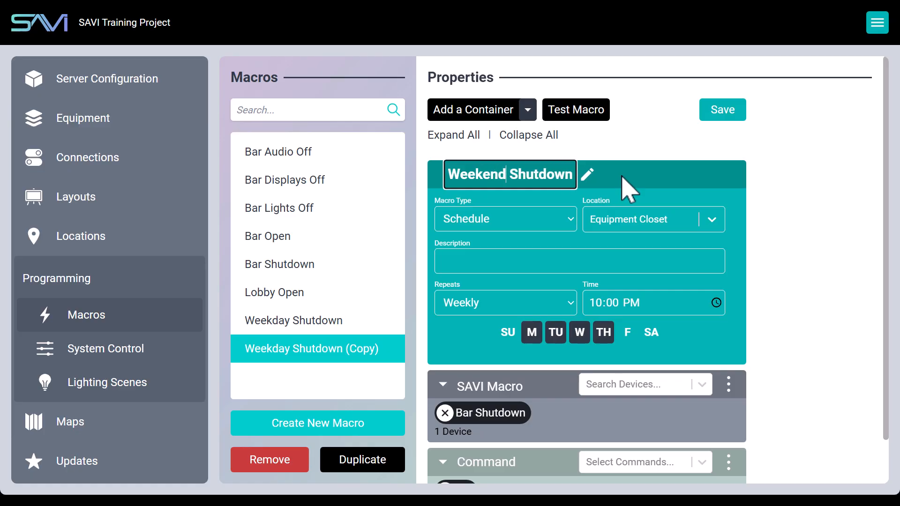
pyautogui.press('Return')
# - Set Weekend Shutdown to run at 11:30 PM on Friday and Saturday only, and save the macro
pyautogui.click(598, 303)
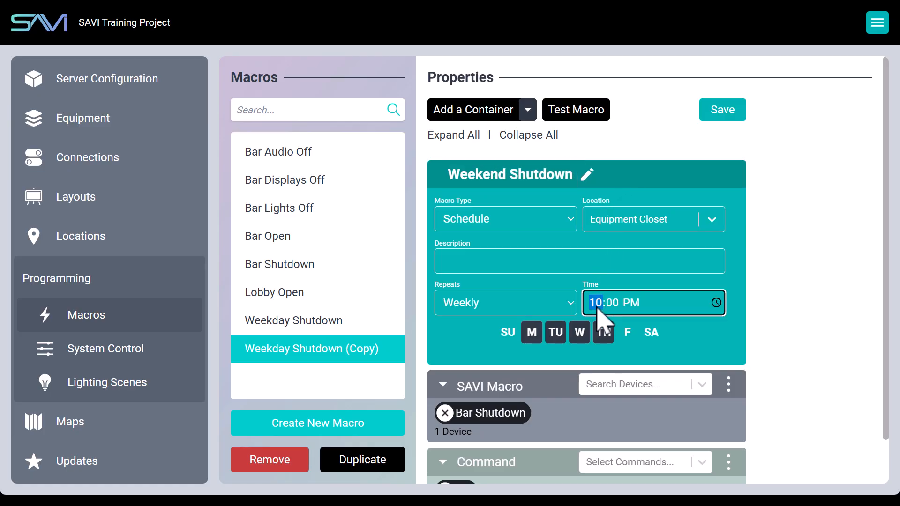
pyautogui.write('11:30')
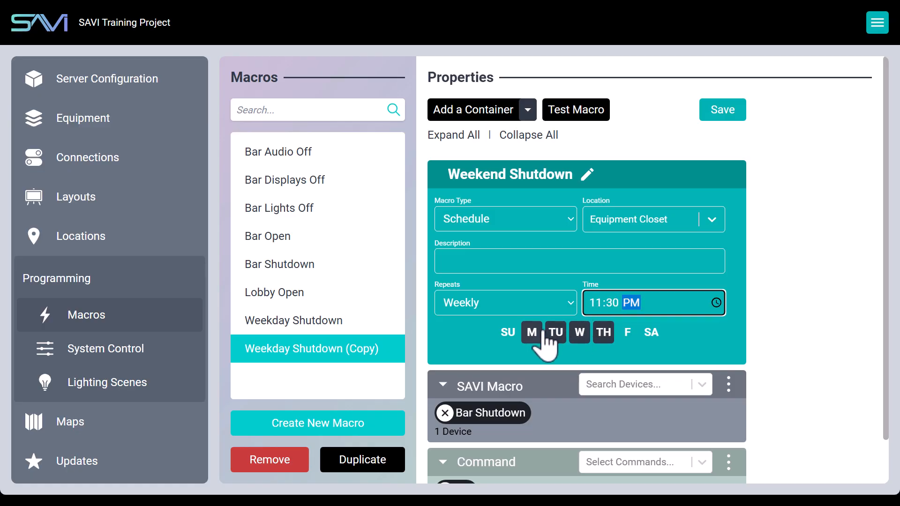
pyautogui.click(532, 332)
pyautogui.click(556, 332)
pyautogui.click(606, 335)
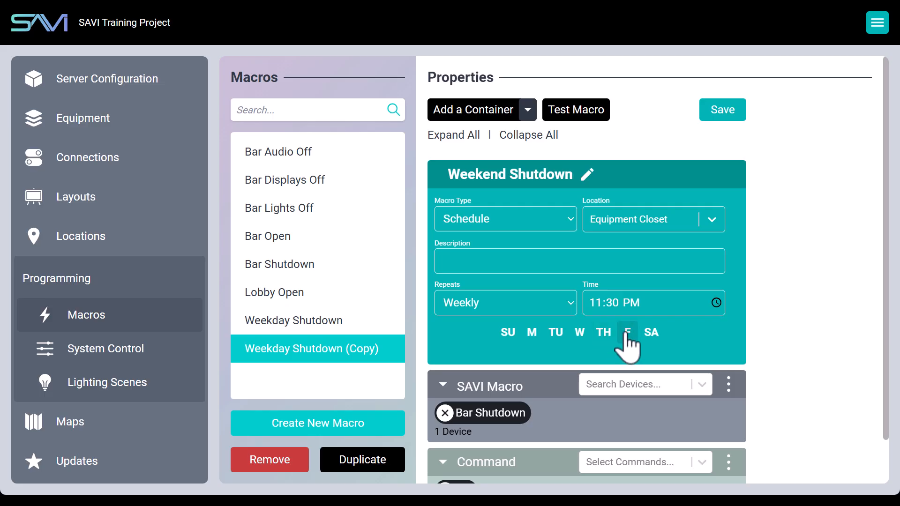
pyautogui.click(627, 334)
pyautogui.click(651, 334)
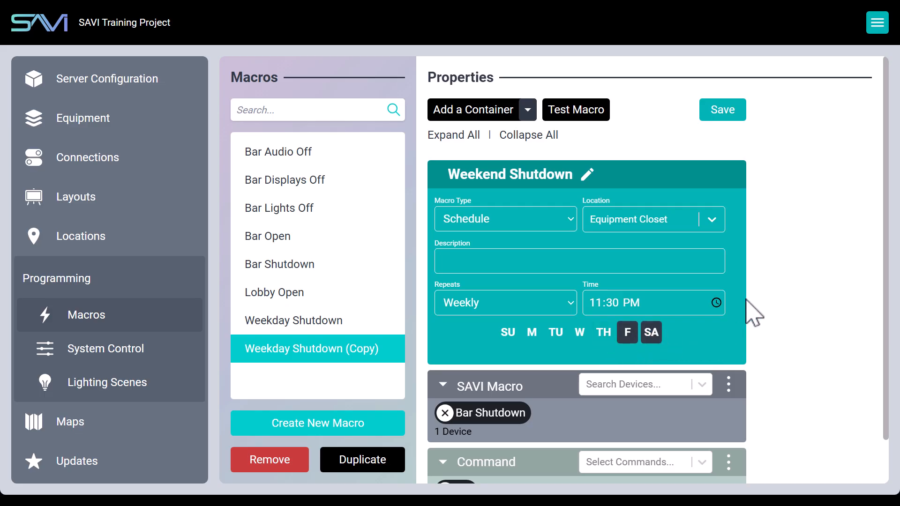
pyautogui.click(720, 108)
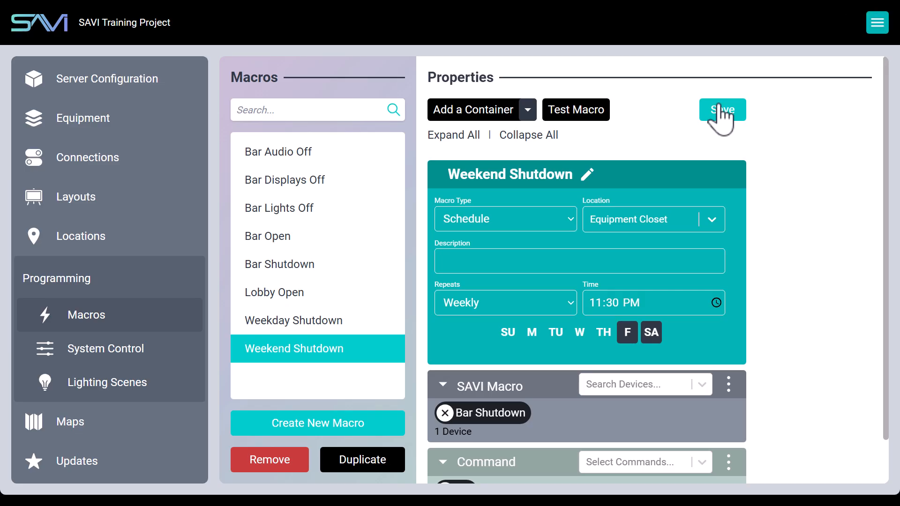
# - Duplicate the Weekend Shutdown macro and rename the copy as Sunday Shutdown
pyautogui.click(361, 471)
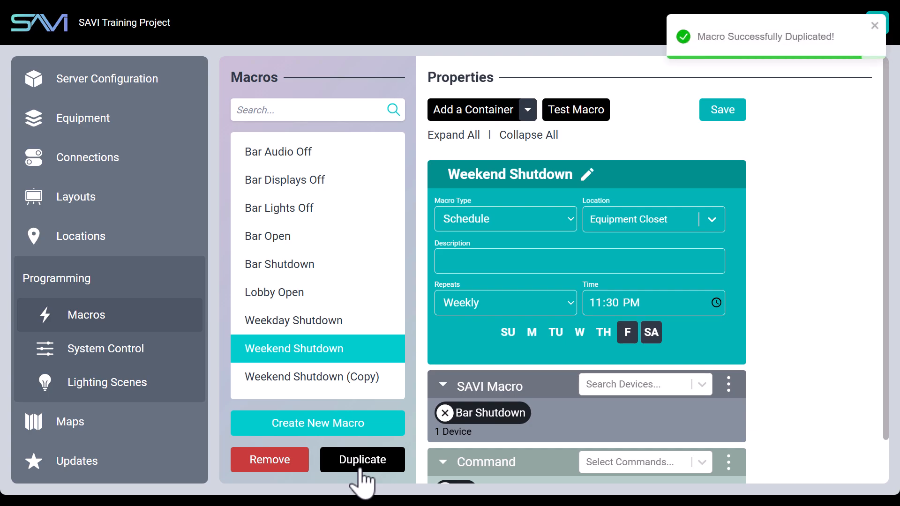
pyautogui.click(371, 376)
pyautogui.click(632, 175)
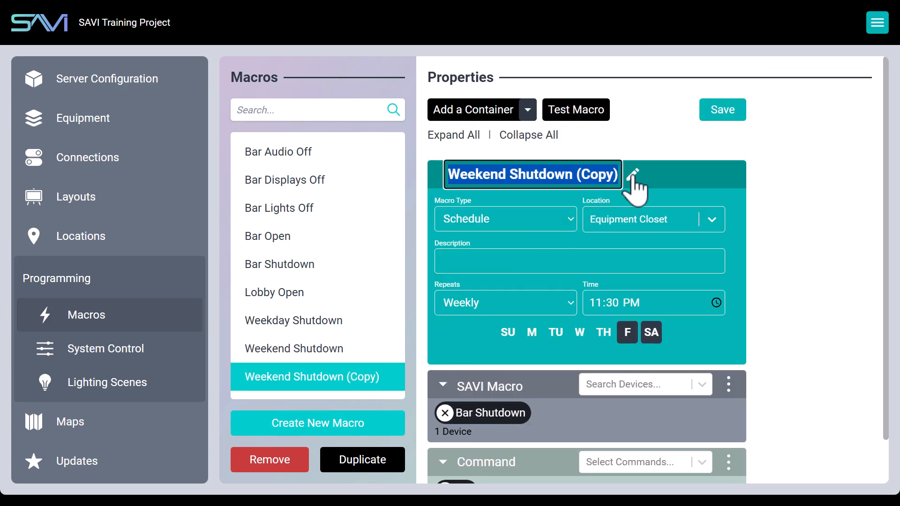
pyautogui.click(617, 177)
pyautogui.press('BackSpace')
pyautogui.press('BackSpace')
pyautogui.press('BackSpace')
pyautogui.press('BackSpace')
pyautogui.press('BackSpace')
pyautogui.press('BackSpace')
pyautogui.press('BackSpace')
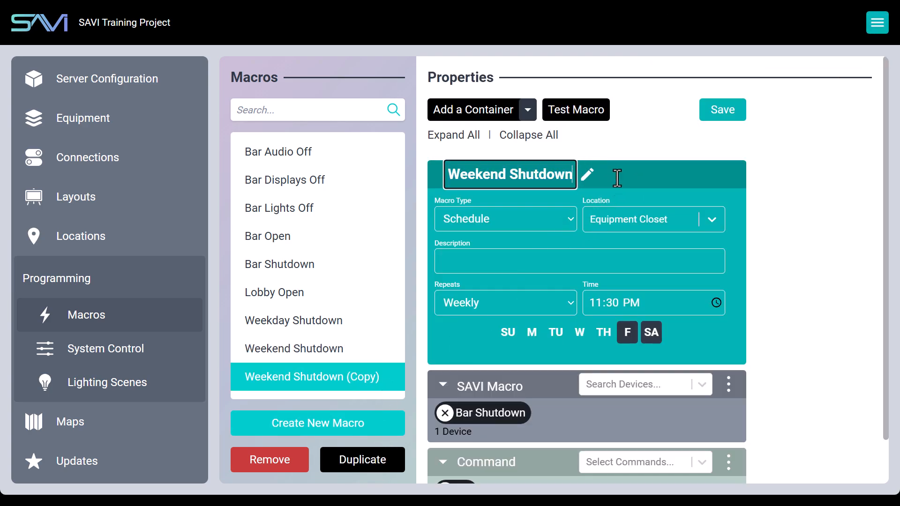
pyautogui.press('BackSpace')
pyautogui.press('BackSpace')
pyautogui.press('BackSpace')
pyautogui.press('BackSpace')
pyautogui.press('BackSpace')
pyautogui.press('BackSpace')
pyautogui.press('BackSpace')
pyautogui.press('BackSpace')
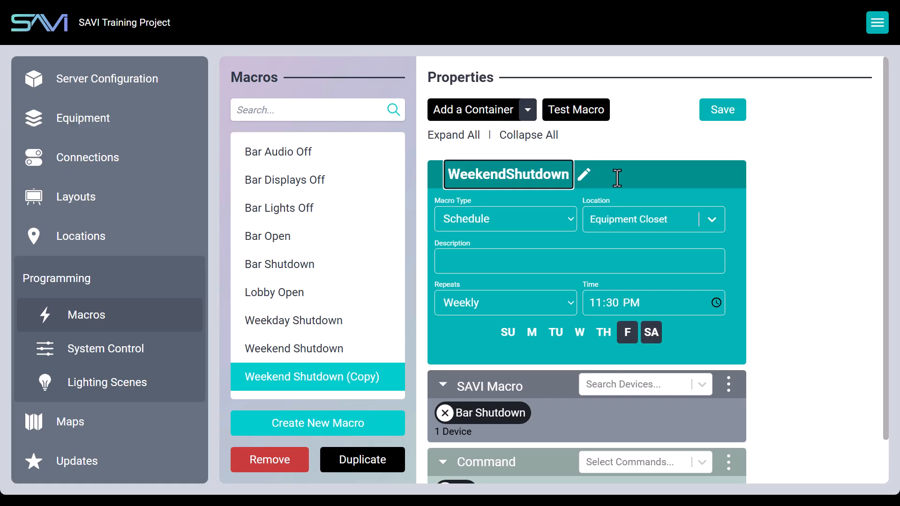
pyautogui.write('Sunday')
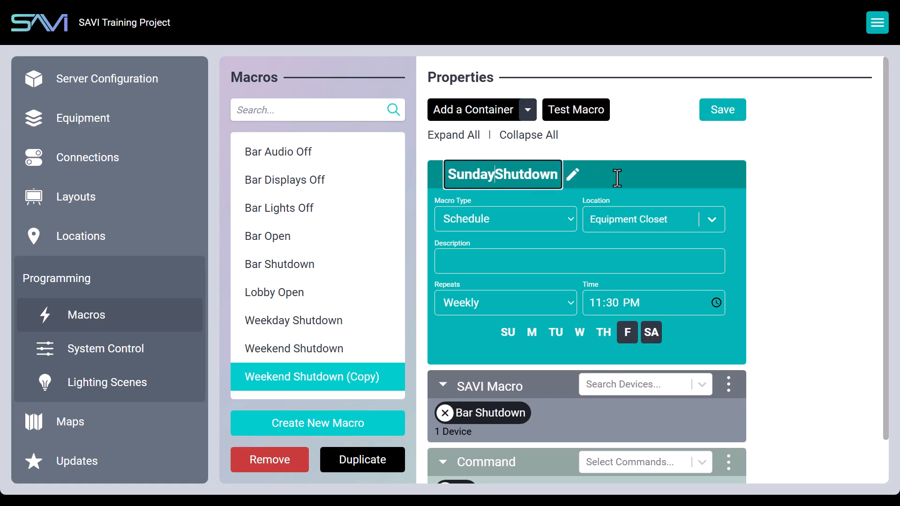
# - Set Sunday Shutdown to run only on Sunday at 08:00 PM and save the macro
pyautogui.click(628, 333)
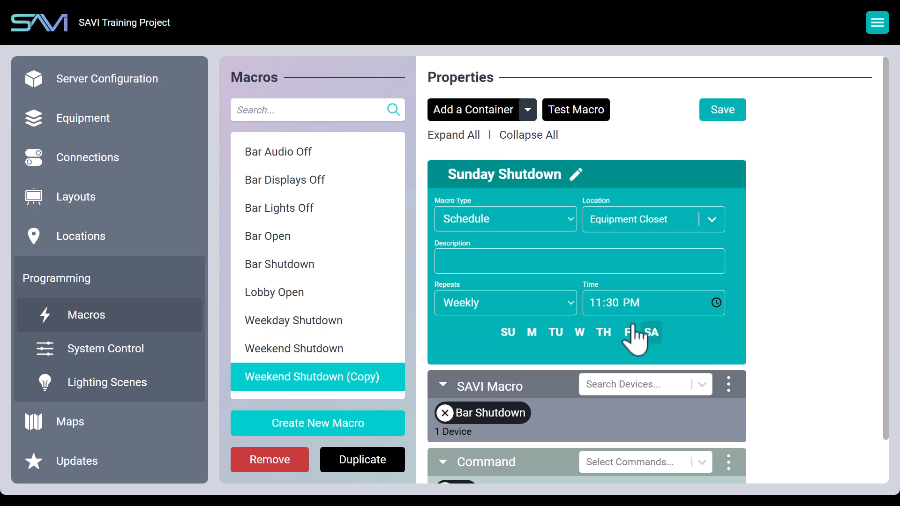
pyautogui.click(507, 333)
pyautogui.click(597, 302)
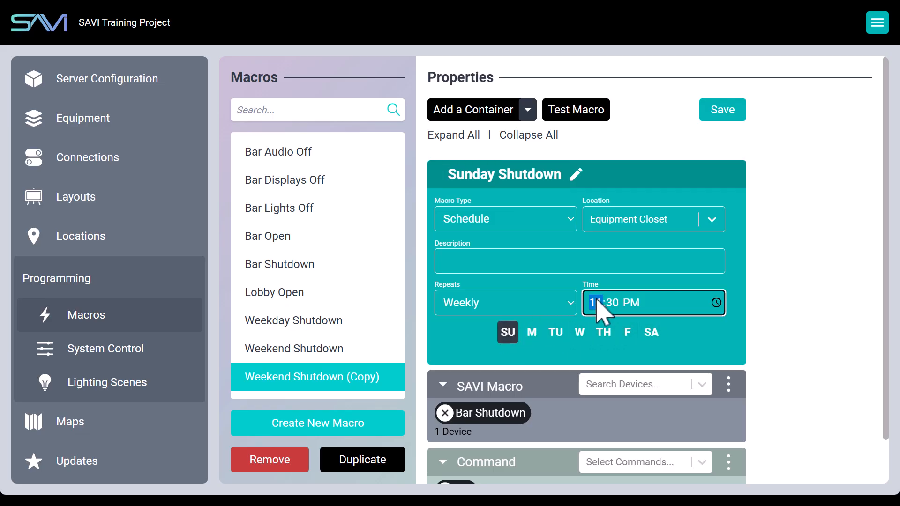
pyautogui.write('09')
pyautogui.write('00')
pyautogui.click(807, 306)
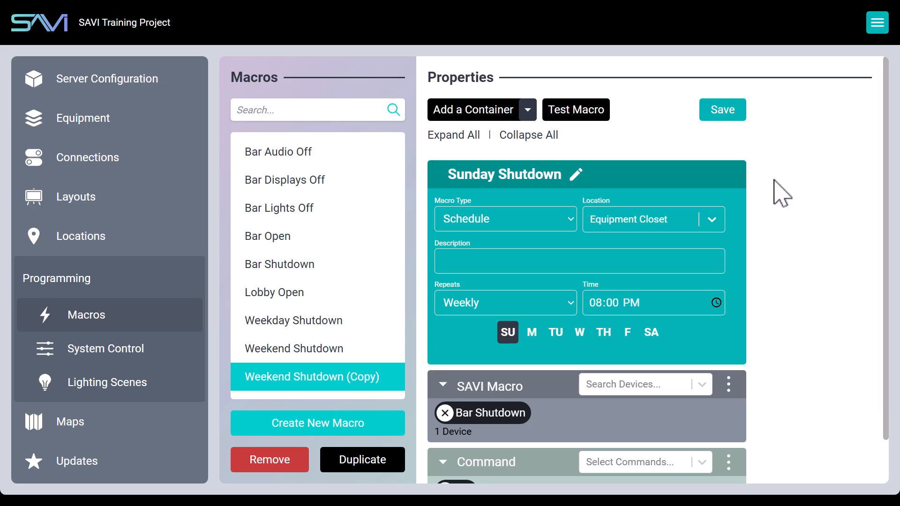
pyautogui.click(730, 110)
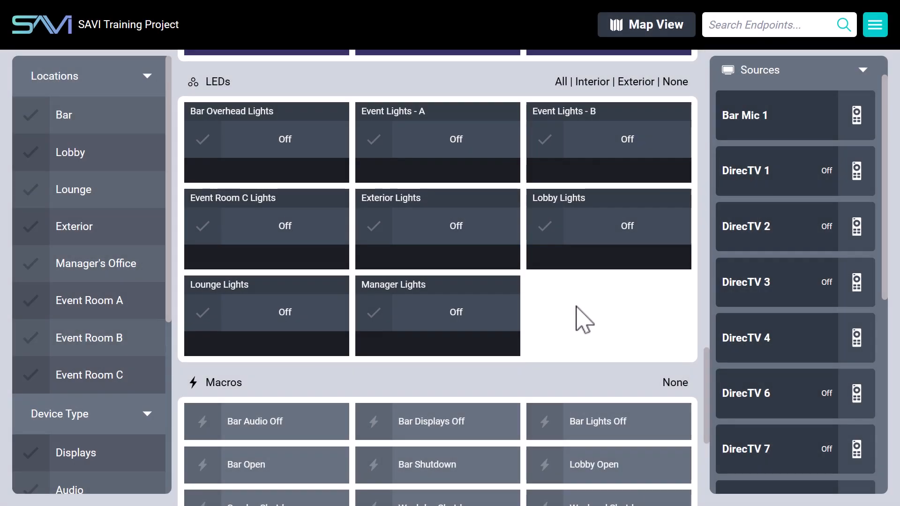
# - Start the Bar Open macro from the project's control view
pyautogui.click(261, 459)
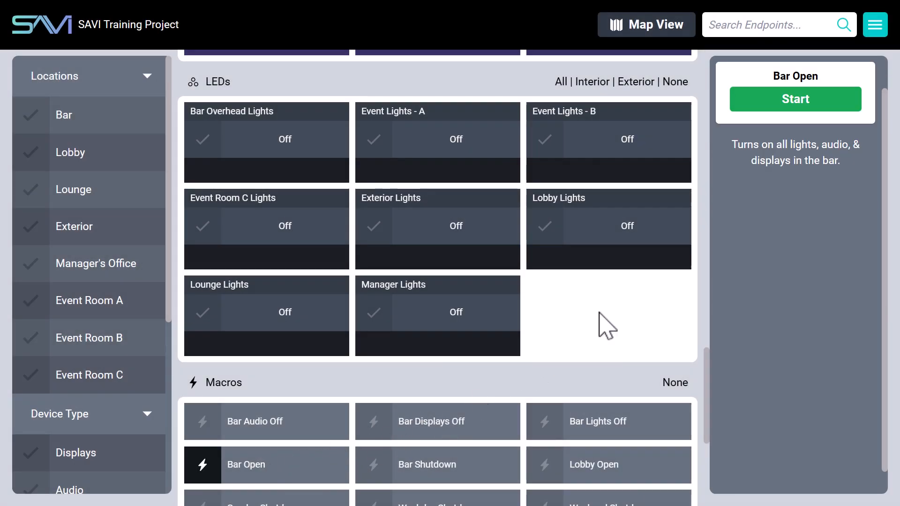
pyautogui.click(776, 99)
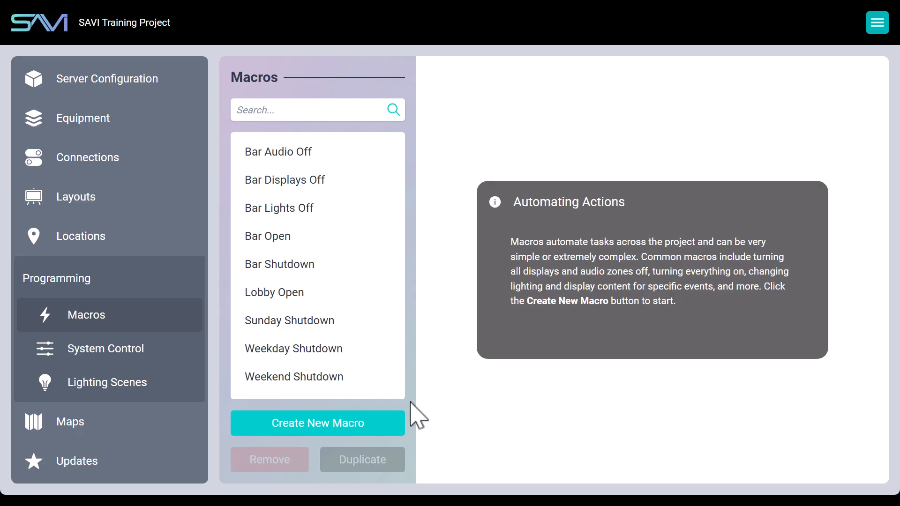
# - Create a new macro named Fire Alarm and set its macro type to Event
pyautogui.click(389, 427)
pyautogui.write('F')
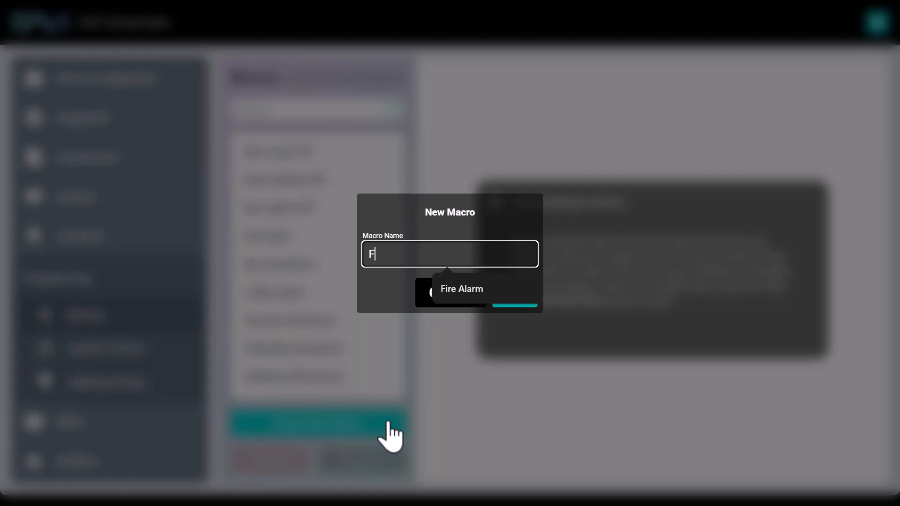
pyautogui.write('ire Alarm')
pyautogui.press('Return')
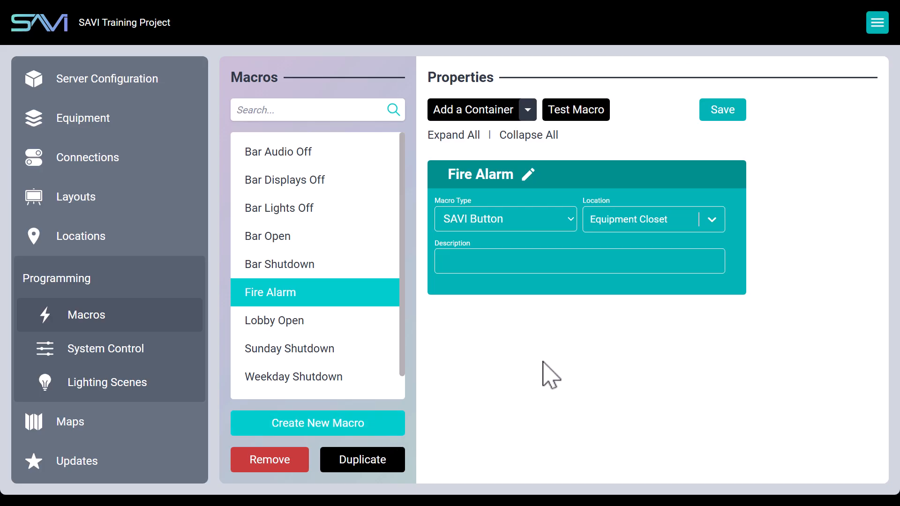
pyautogui.click(533, 222)
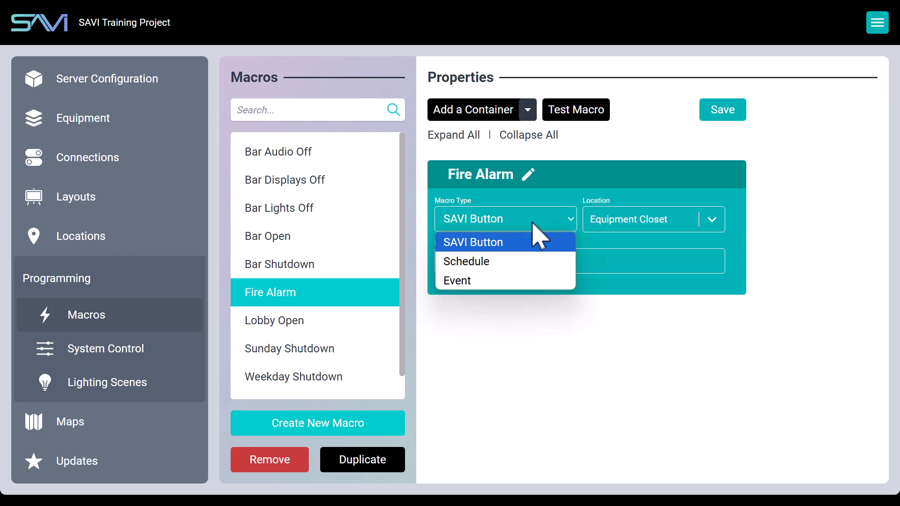
pyautogui.click(461, 281)
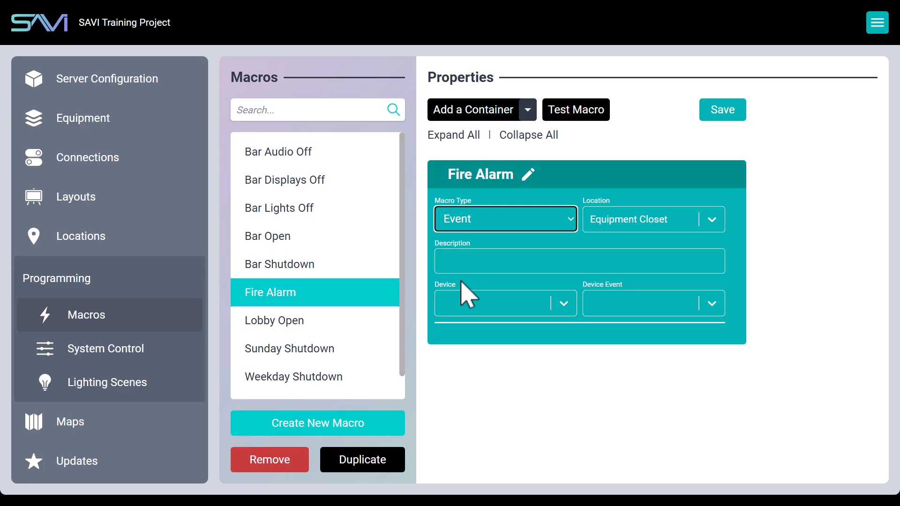
# - Set the Fire Alarm trigger device to SAVI Connect I/O IR Module with the Contact Changed device event
pyautogui.click(485, 303)
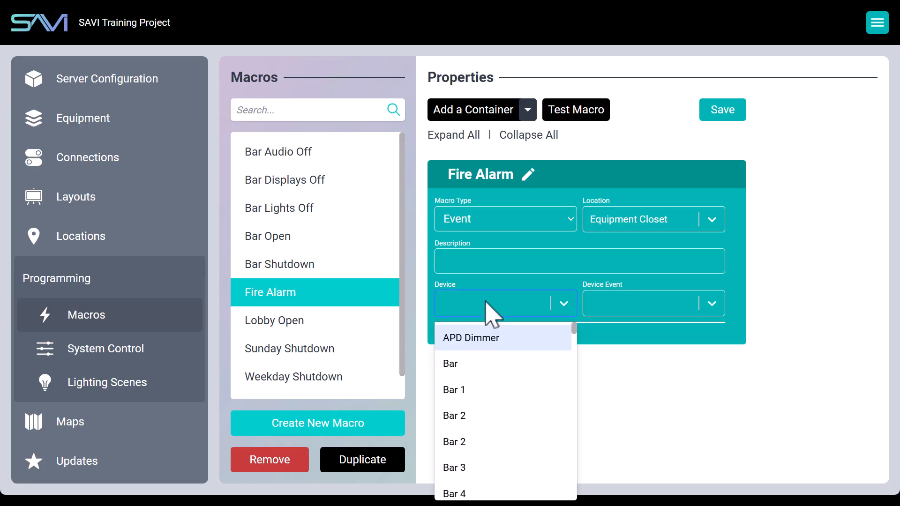
pyautogui.write('conn')
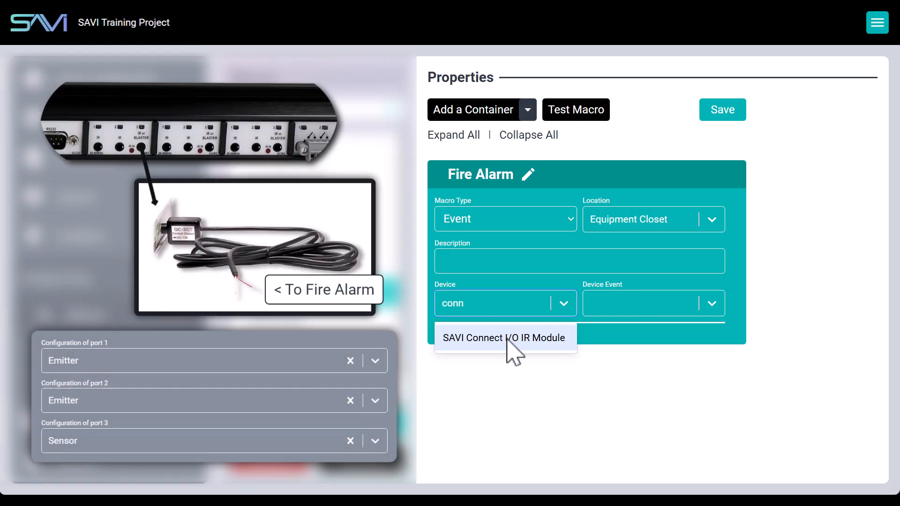
pyautogui.click(507, 339)
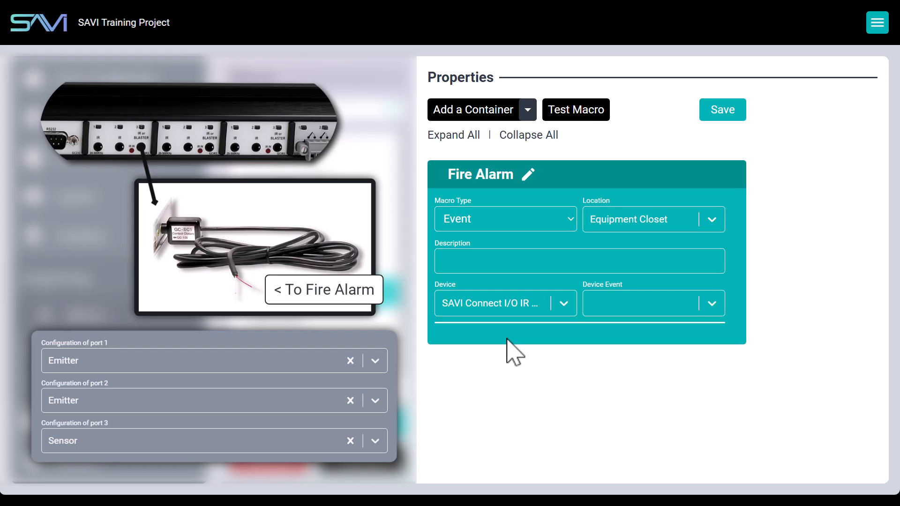
pyautogui.click(657, 302)
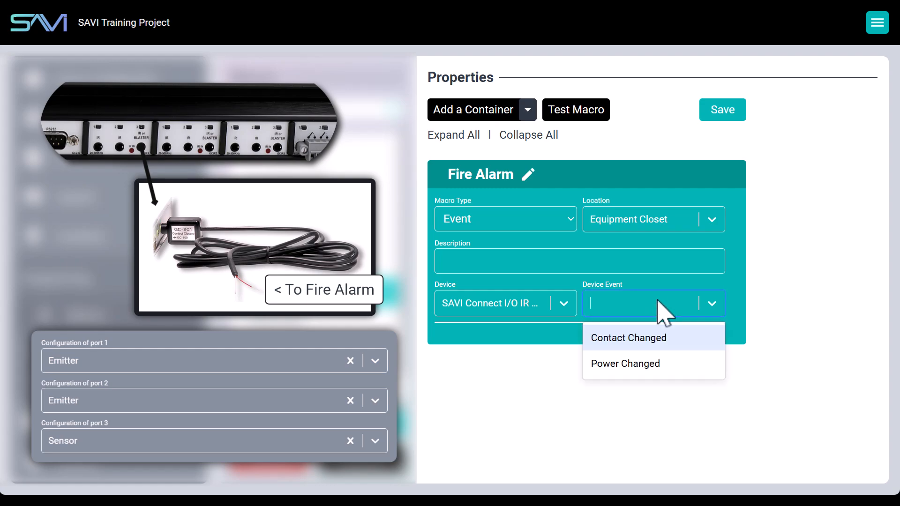
pyautogui.click(618, 339)
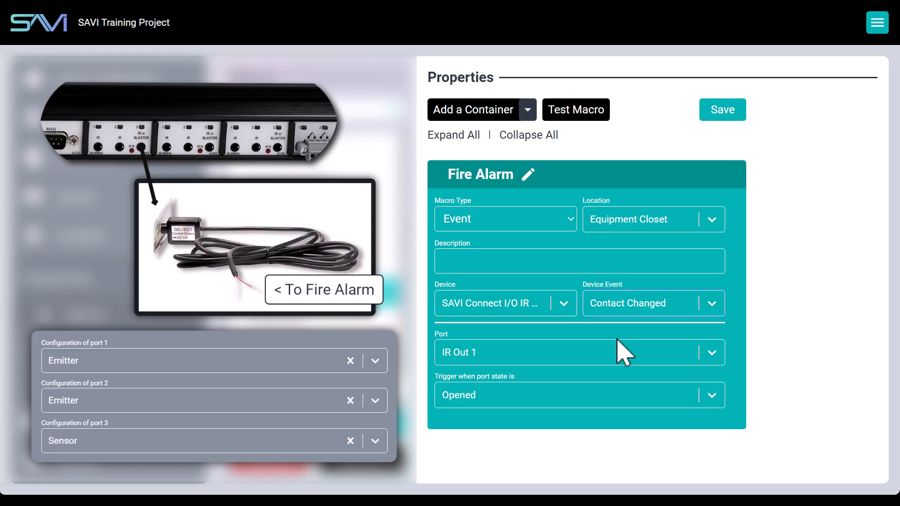
# - Set the trigger to port IR Out 3 with port state Closed, and save the macro
pyautogui.click(531, 356)
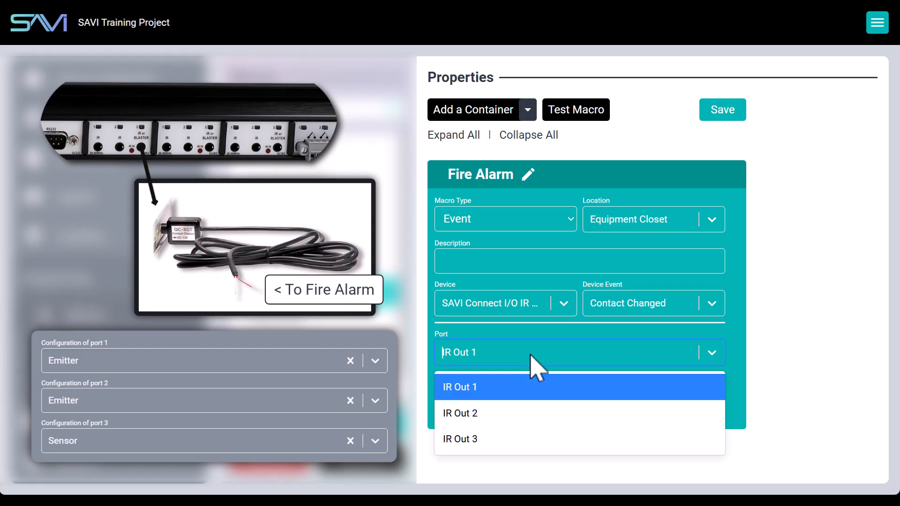
pyautogui.click(457, 442)
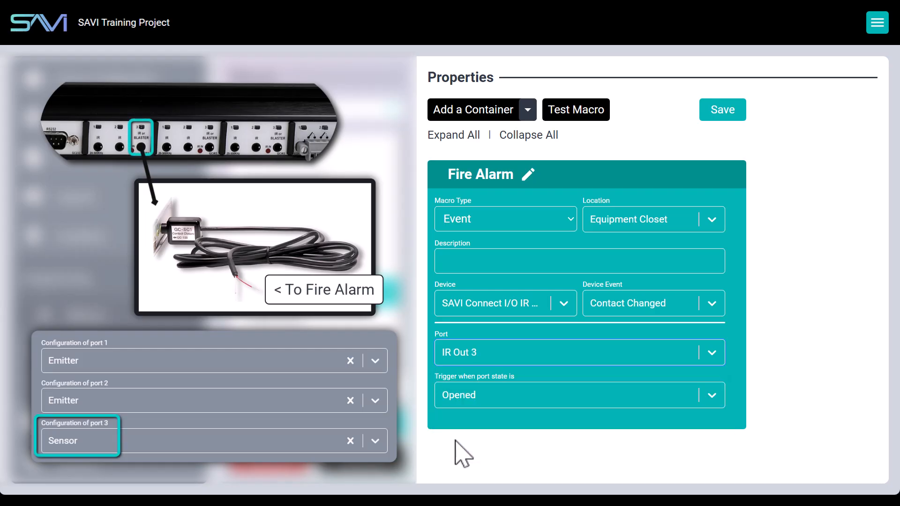
pyautogui.click(517, 394)
pyautogui.click(485, 430)
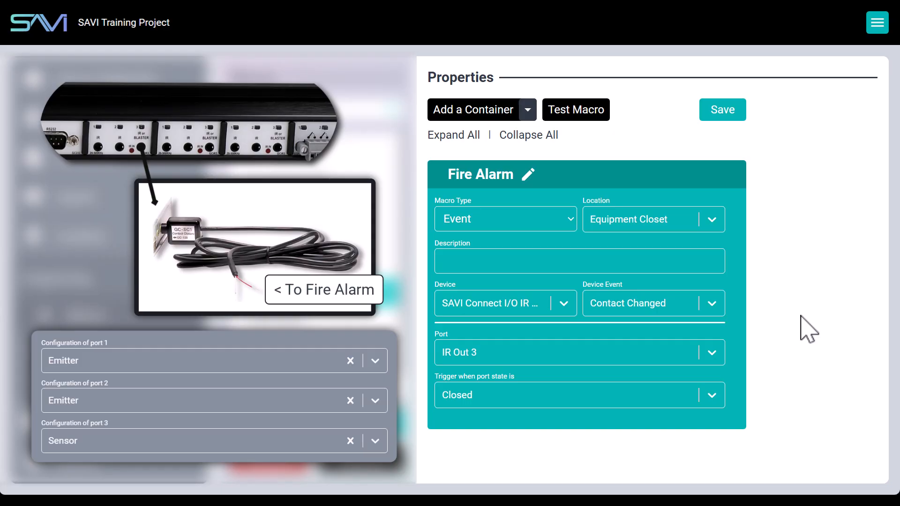
pyautogui.click(717, 118)
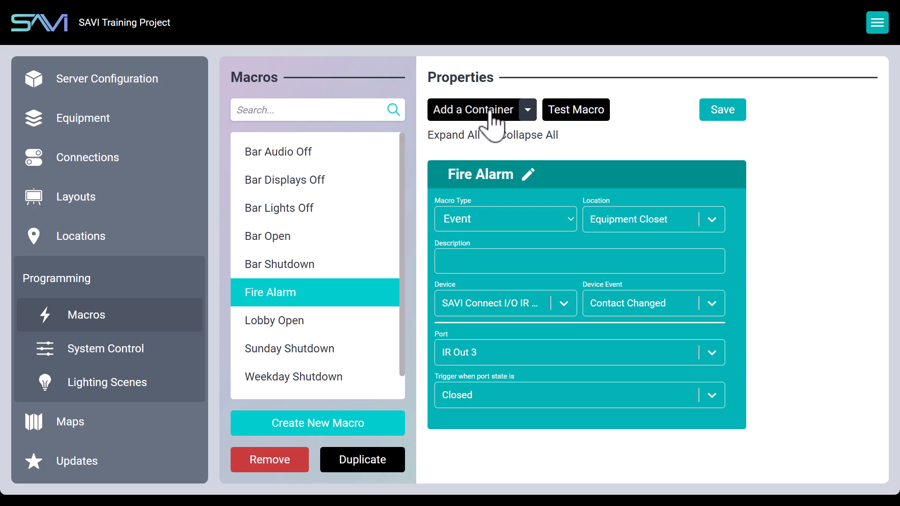
# - Add a device container holding all Audio Zone devices and give it the off command
pyautogui.click(513, 114)
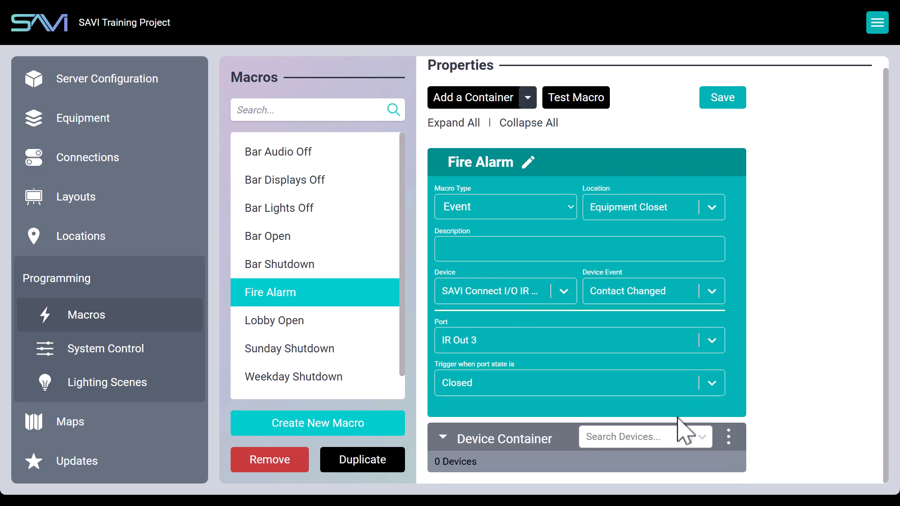
pyautogui.click(642, 438)
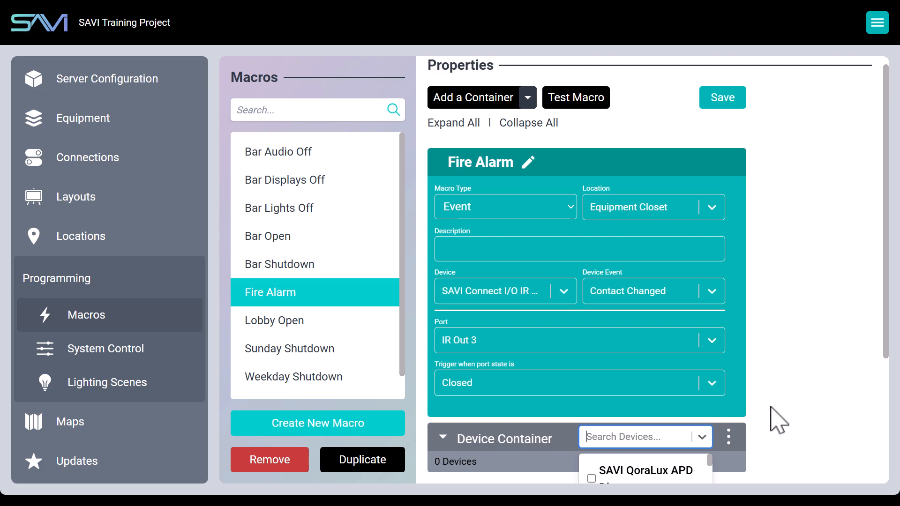
pyautogui.write('aud')
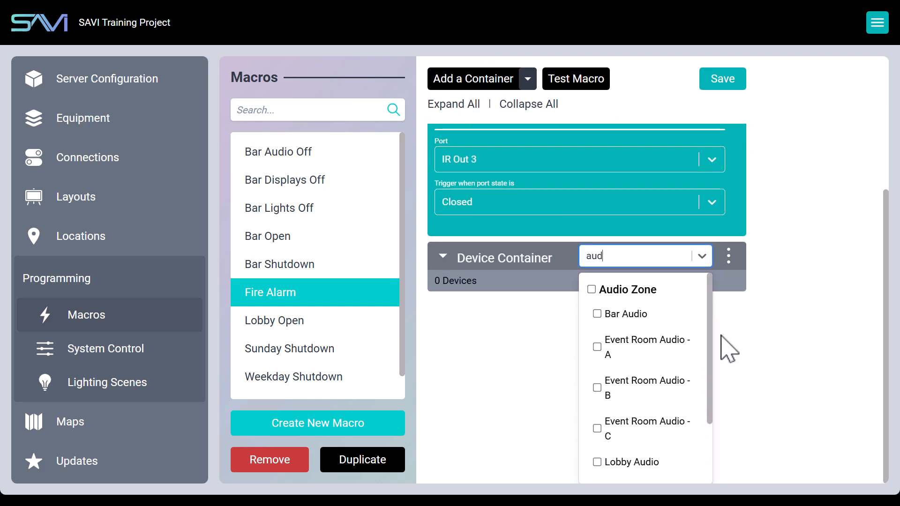
pyautogui.click(591, 290)
pyautogui.click(804, 317)
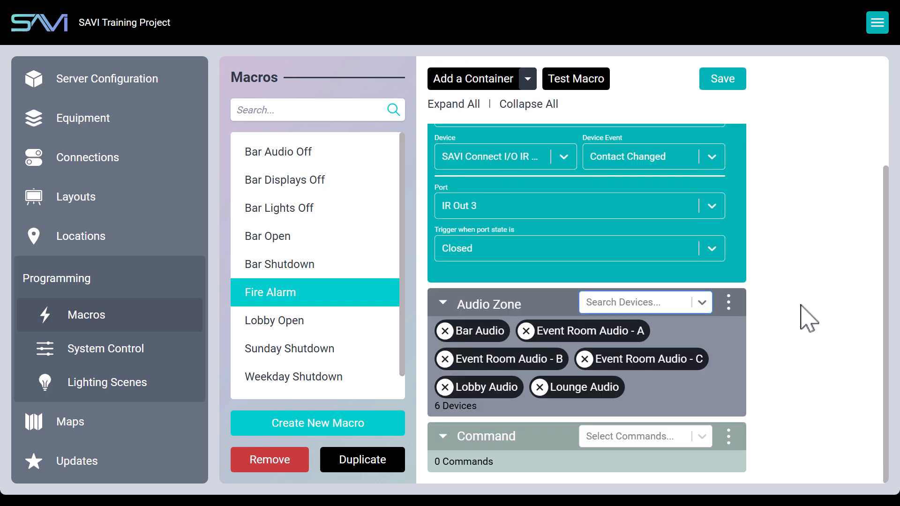
pyautogui.click(643, 437)
pyautogui.click(623, 470)
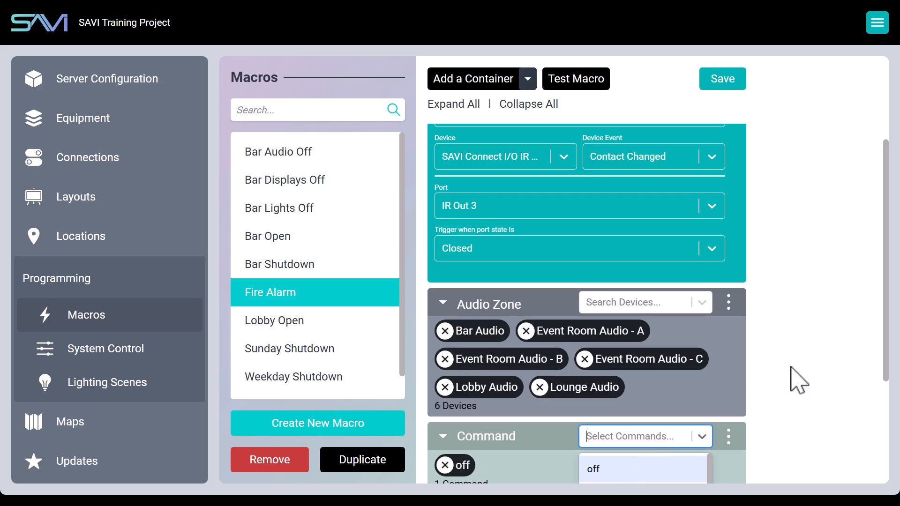
pyautogui.click(797, 380)
# - Add a device container with all the Bar, Lobby and Lounge Sign displays and give it the off command
pyautogui.click(485, 81)
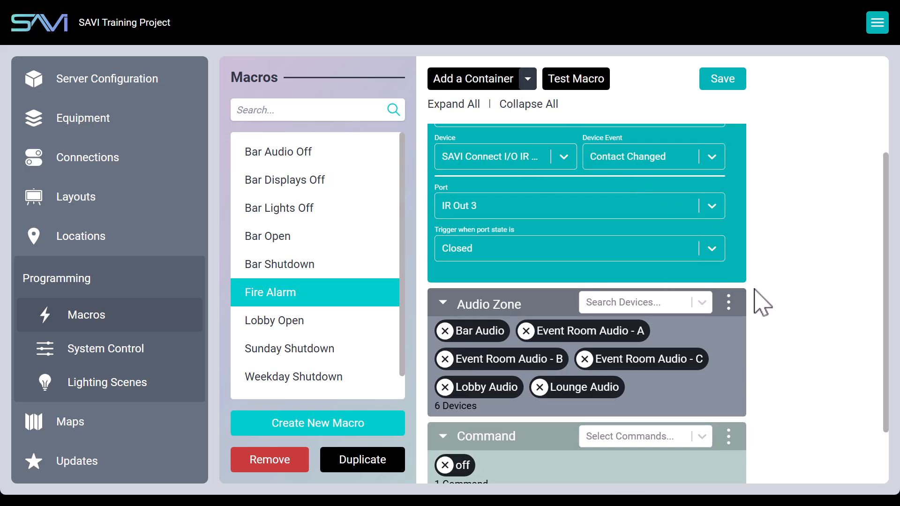
pyautogui.click(649, 451)
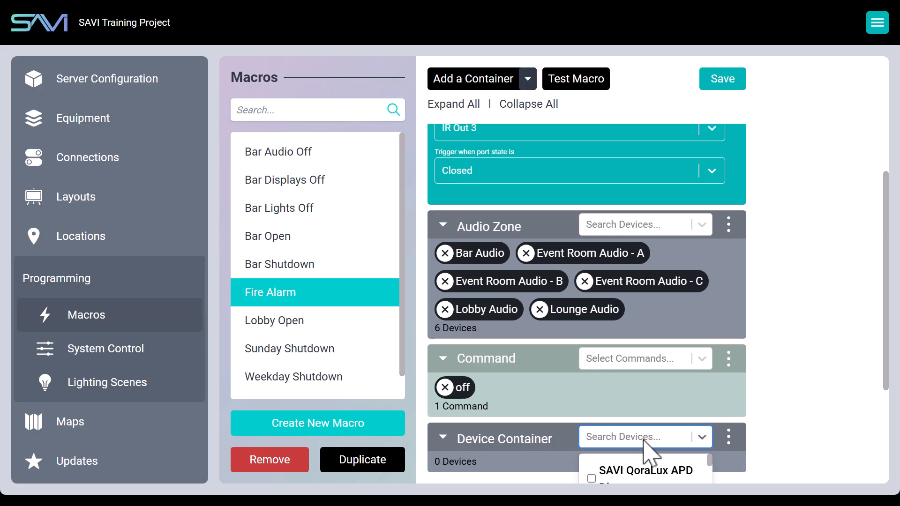
pyautogui.write('sign')
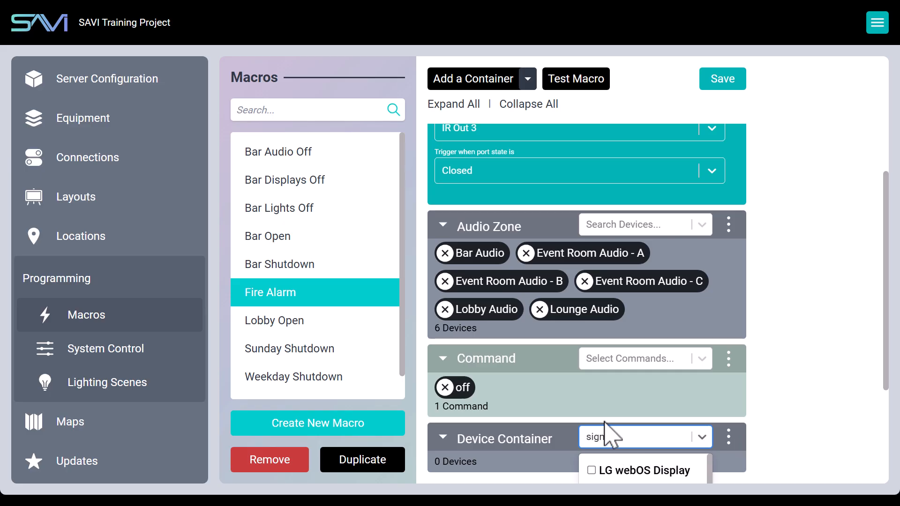
pyautogui.click(593, 287)
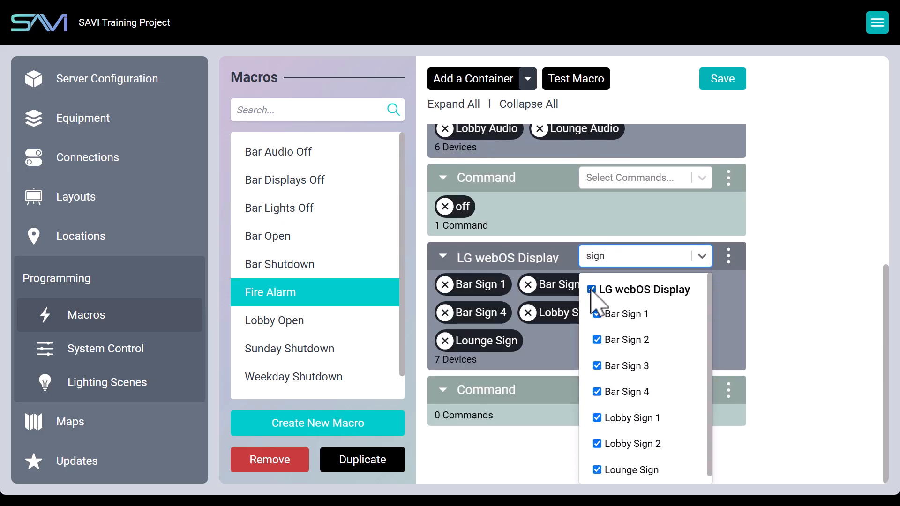
pyautogui.click(770, 308)
pyautogui.click(634, 442)
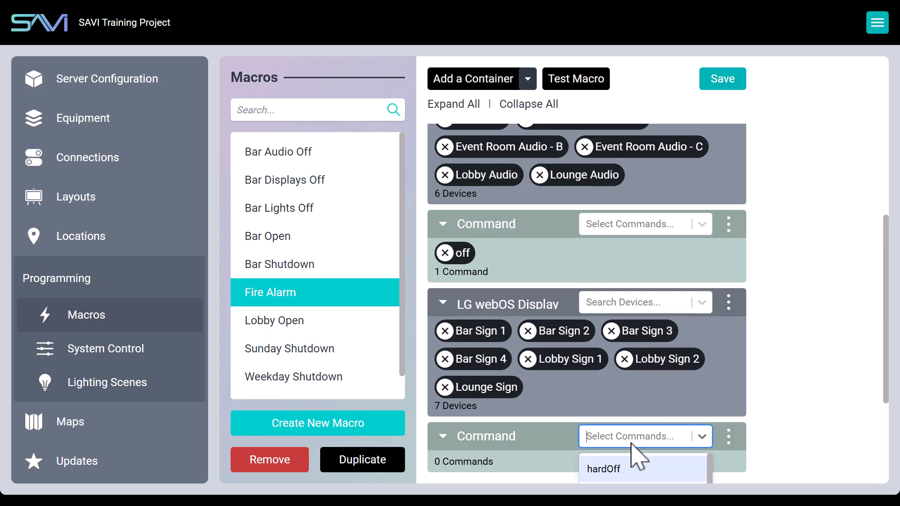
pyautogui.click(669, 438)
pyautogui.click(820, 382)
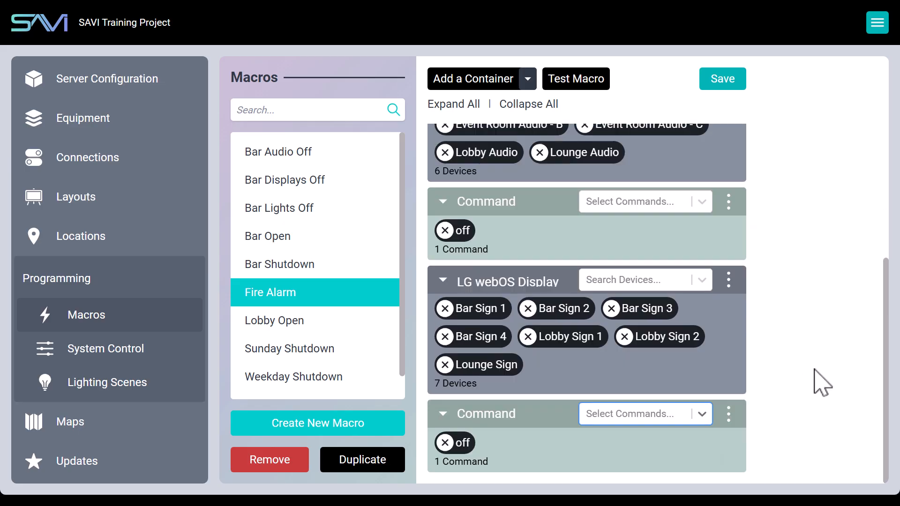
# - Add a third device container holding all LG webOS Display devices
pyautogui.click(488, 80)
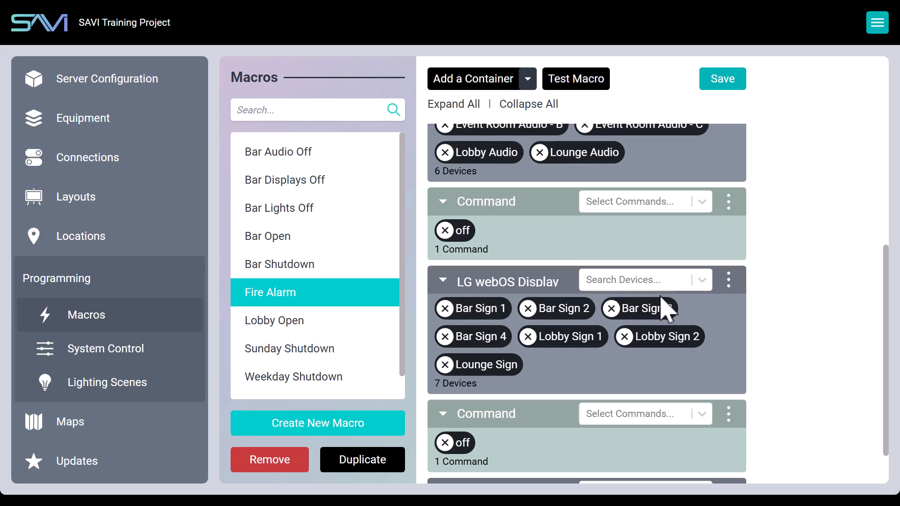
pyautogui.scroll(-1, 832, 368)
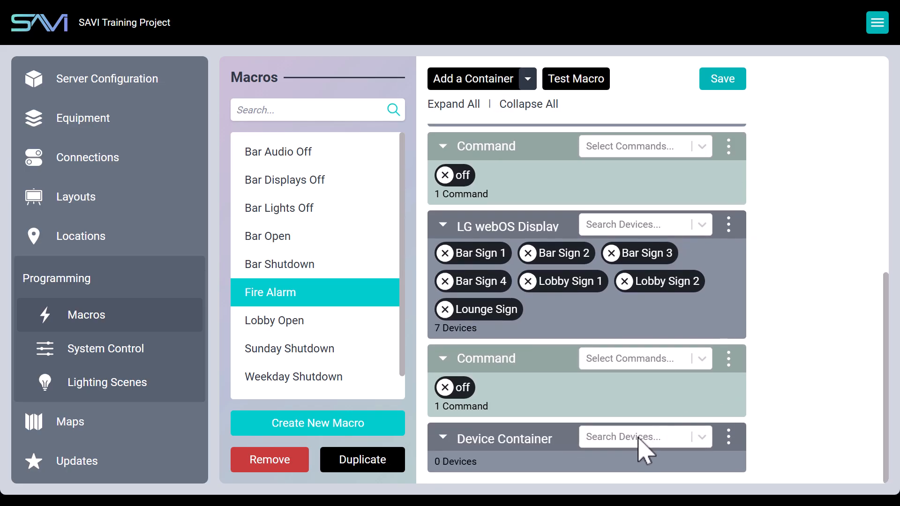
pyautogui.click(638, 437)
pyautogui.write('web')
pyautogui.scroll(-2, 749, 356)
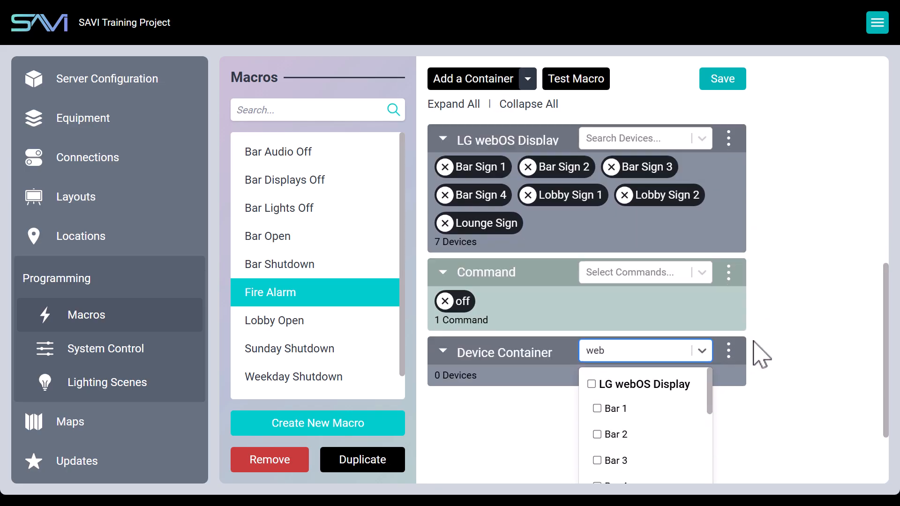
pyautogui.click(620, 331)
pyautogui.click(733, 288)
pyautogui.scroll(-3, 782, 281)
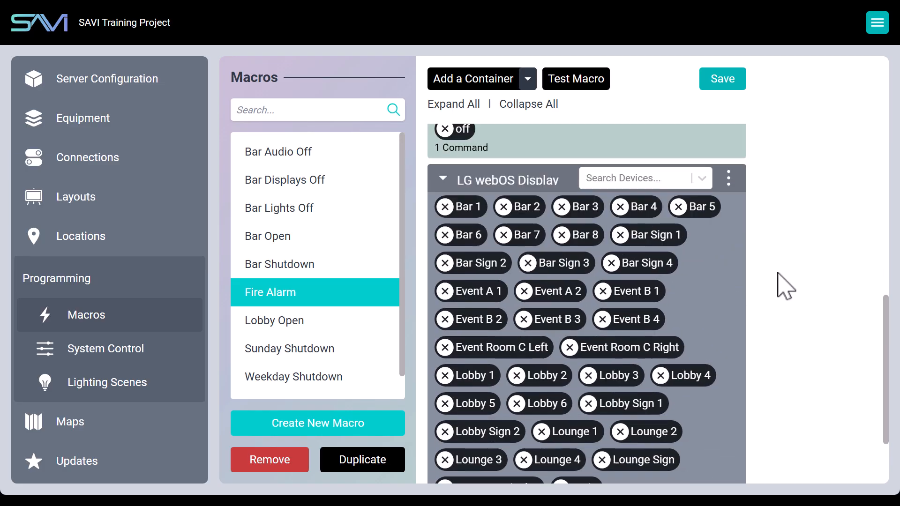
pyautogui.scroll(-3, 784, 287)
pyautogui.scroll(2, 703, 237)
# - Remove Bar Sign 1 to 4, Lobby Sign 1 and 2, and Lounge Sign from the third device container
pyautogui.doubleClick(622, 205)
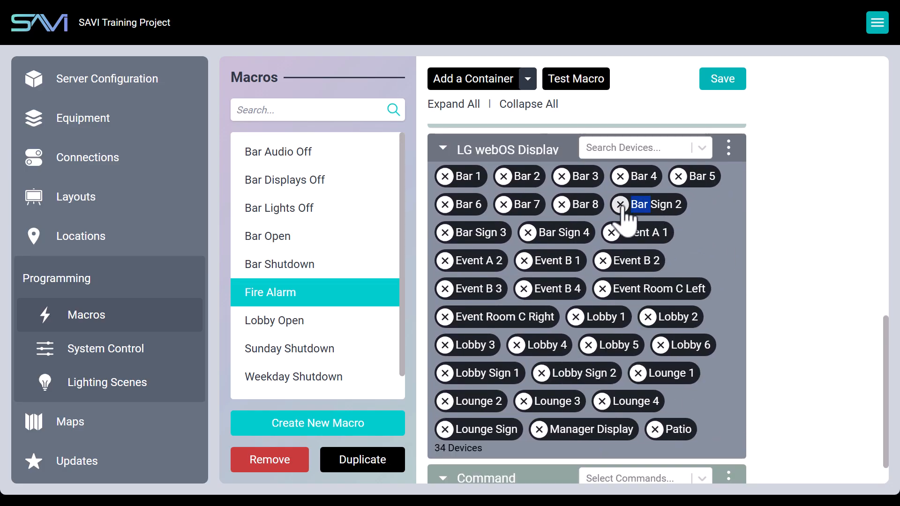
pyautogui.doubleClick(621, 205)
pyautogui.click(622, 205)
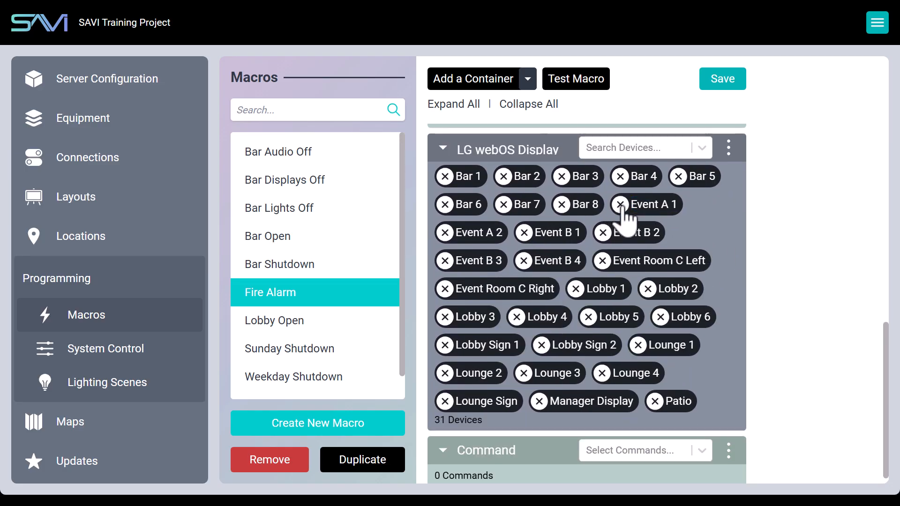
pyautogui.click(446, 344)
pyautogui.click(445, 345)
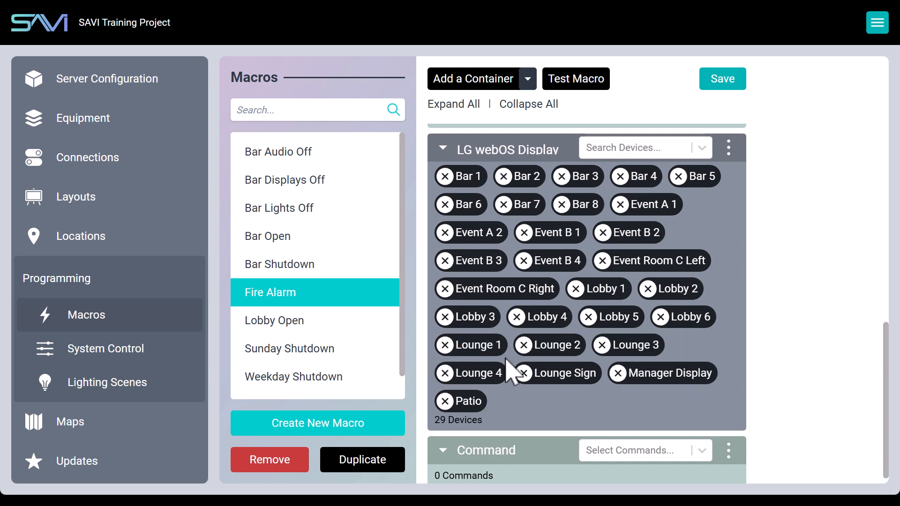
pyautogui.click(524, 373)
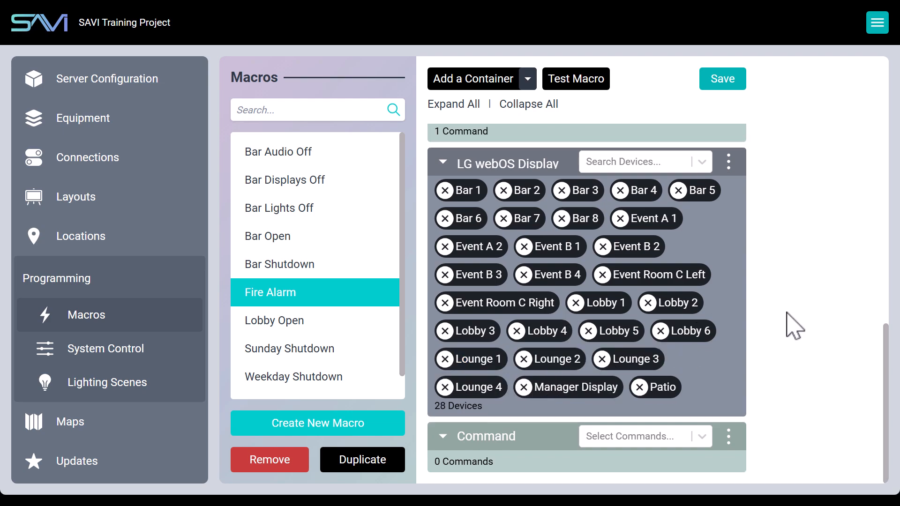
# - Give the remaining displays a setLayout command using the Fire Alarm layout, and save the macro
pyautogui.click(642, 446)
pyautogui.write('set')
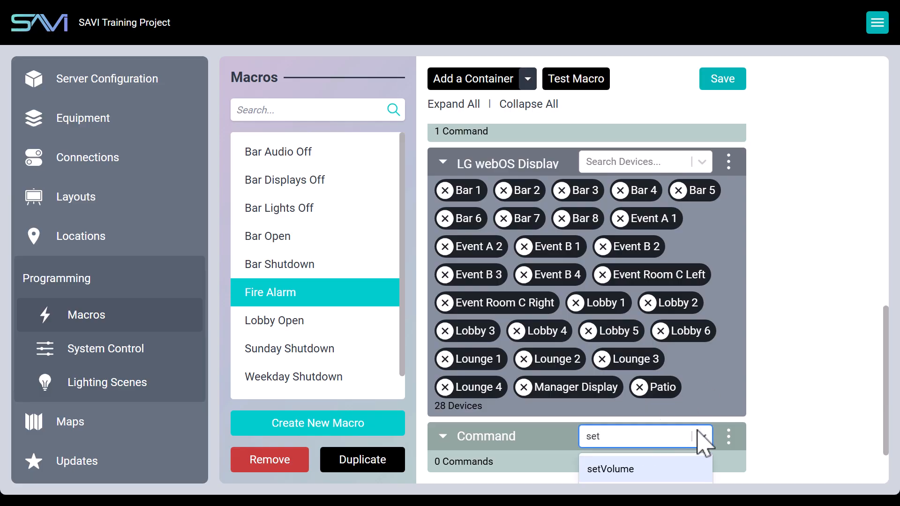
pyautogui.scroll(-2, 722, 433)
pyautogui.click(650, 438)
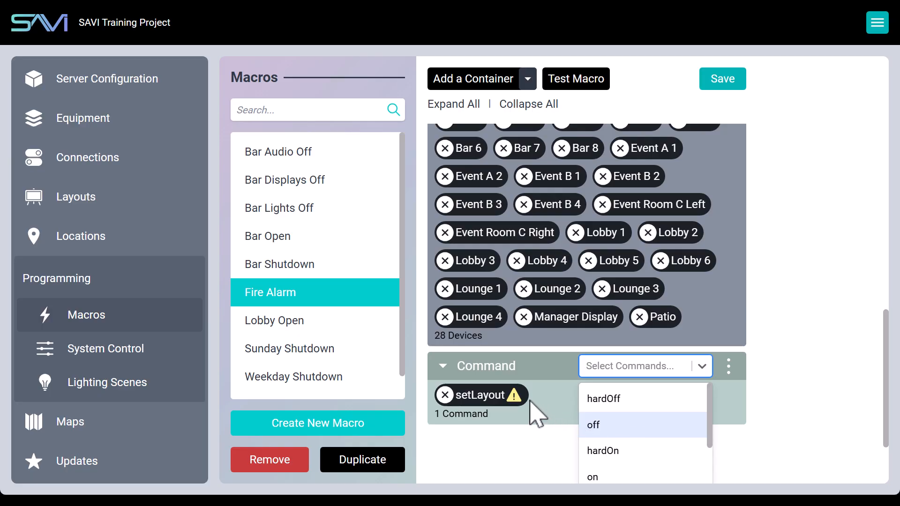
pyautogui.click(492, 396)
pyautogui.click(487, 442)
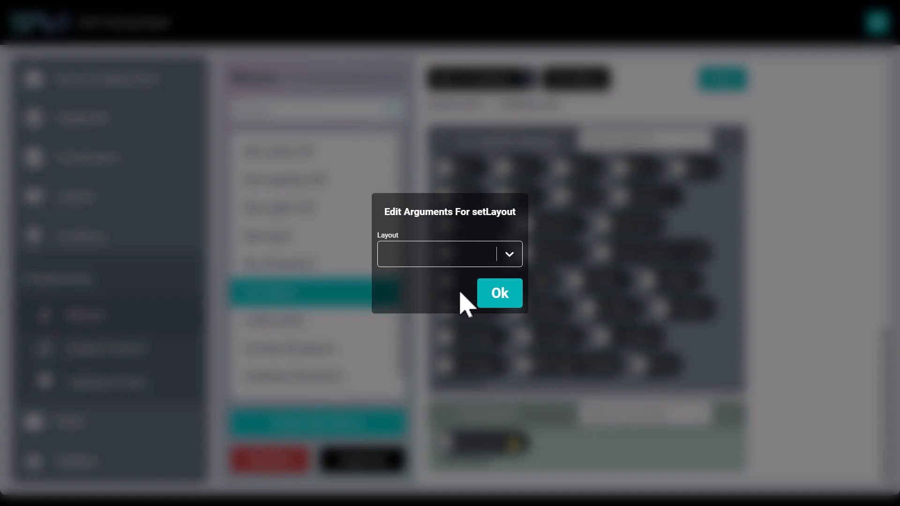
pyautogui.click(461, 254)
pyautogui.click(424, 342)
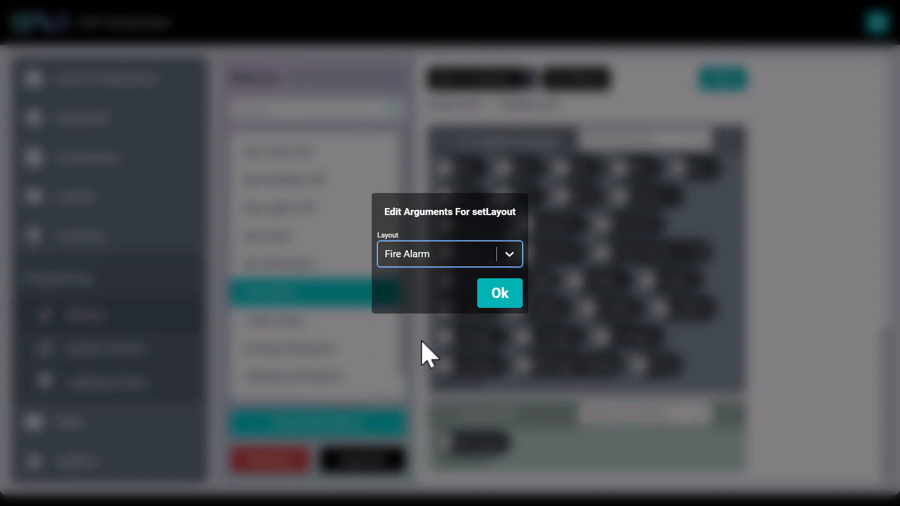
pyautogui.click(501, 298)
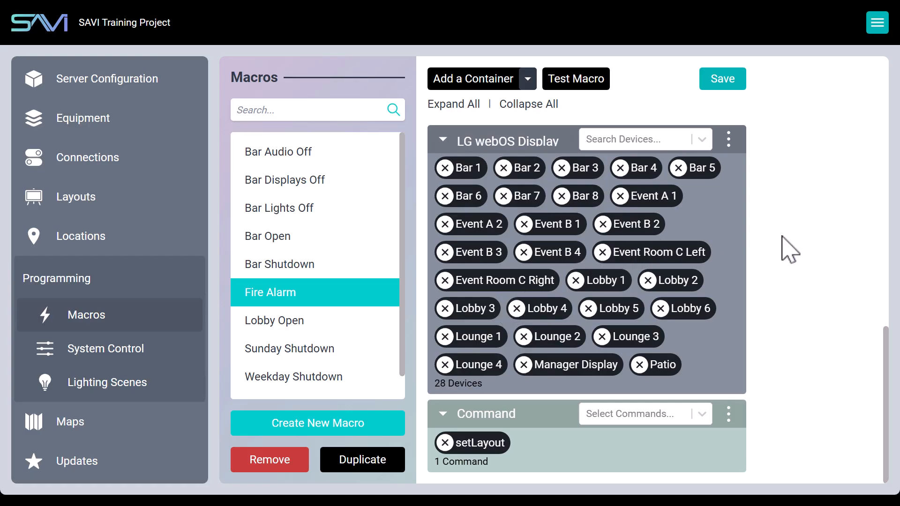
pyautogui.click(725, 81)
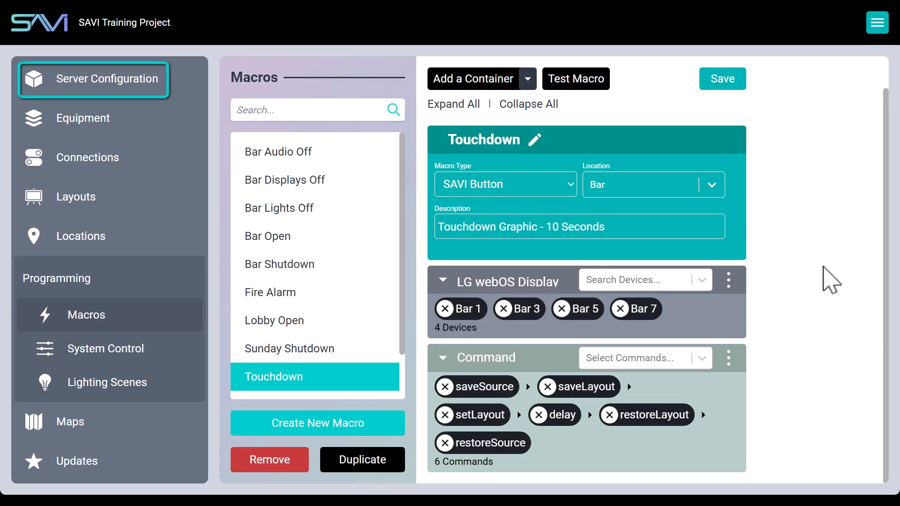
# - Open the Project page of the server configuration
pyautogui.click(126, 87)
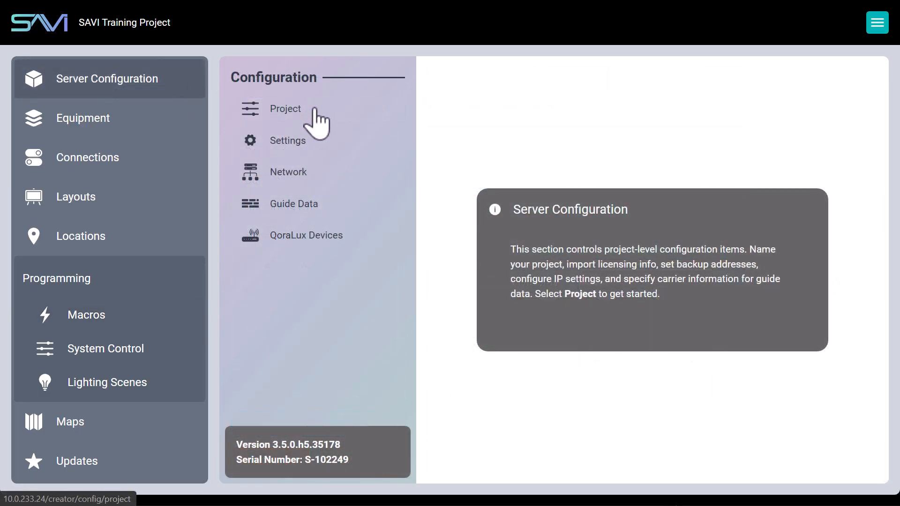
pyautogui.click(318, 123)
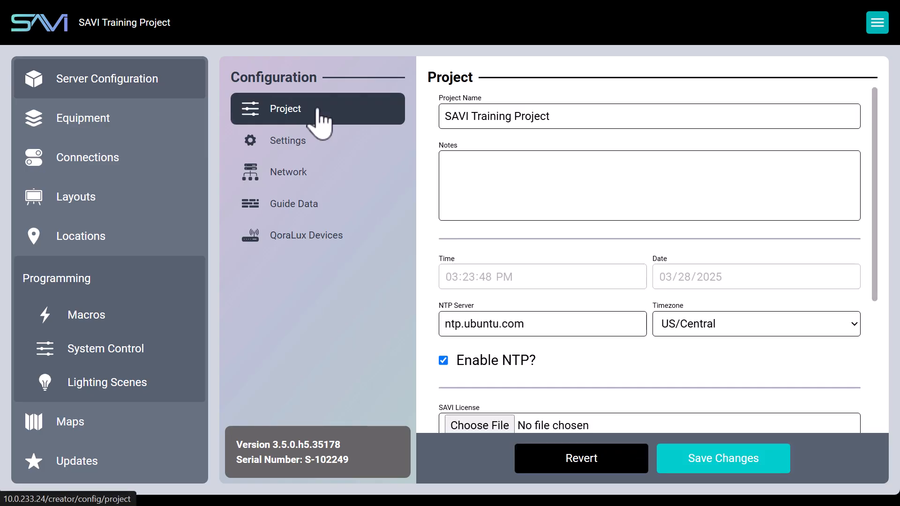